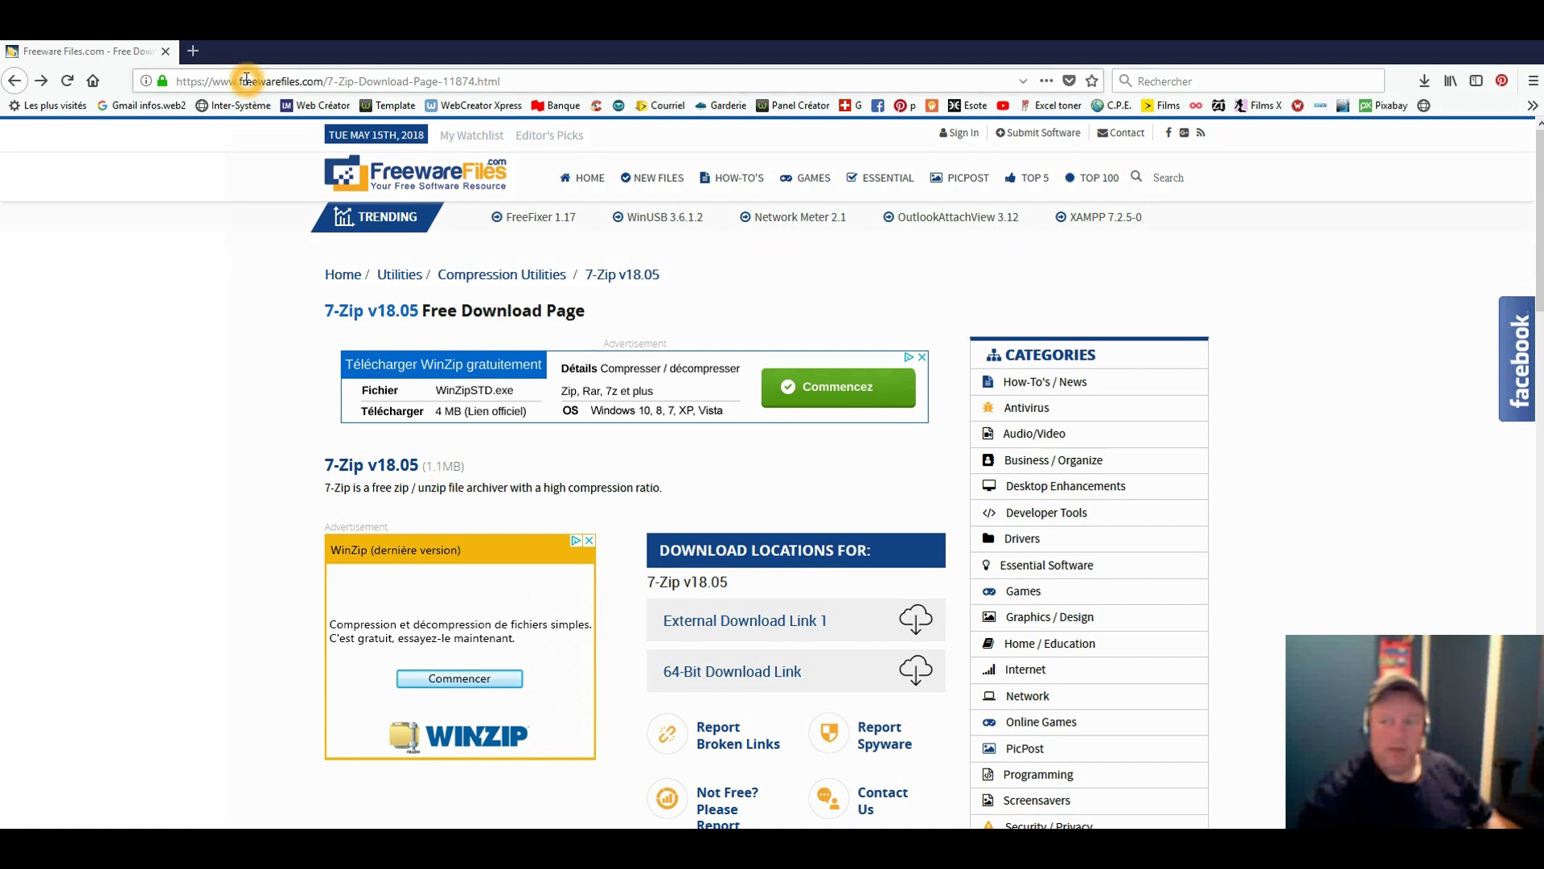
pyautogui.moveTo(506, 82); pyautogui.dragTo(161, 77)
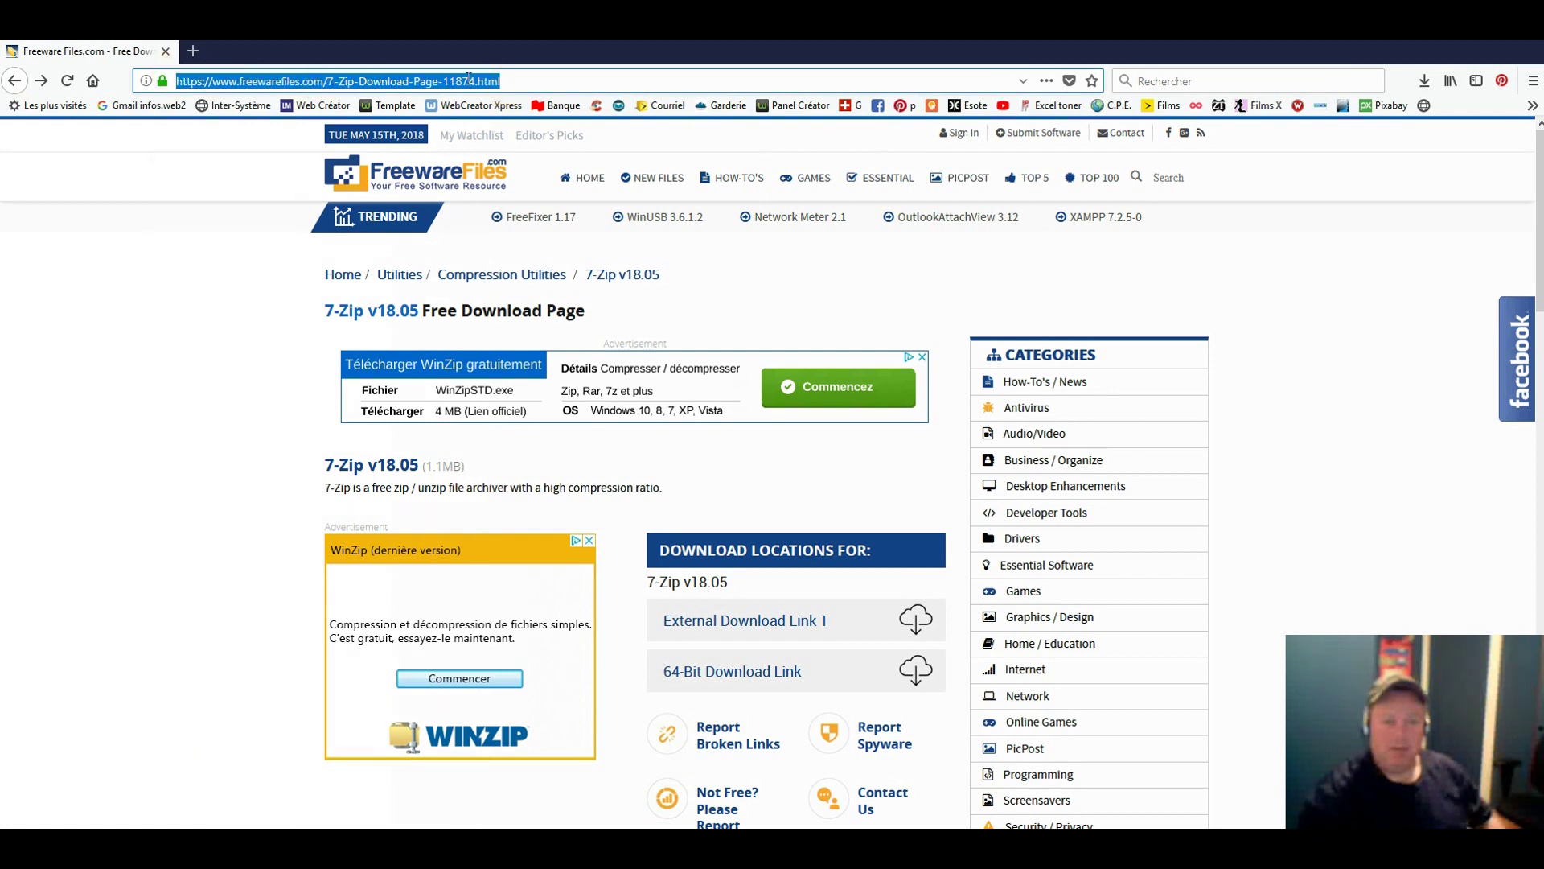
pyautogui.click(620, 173)
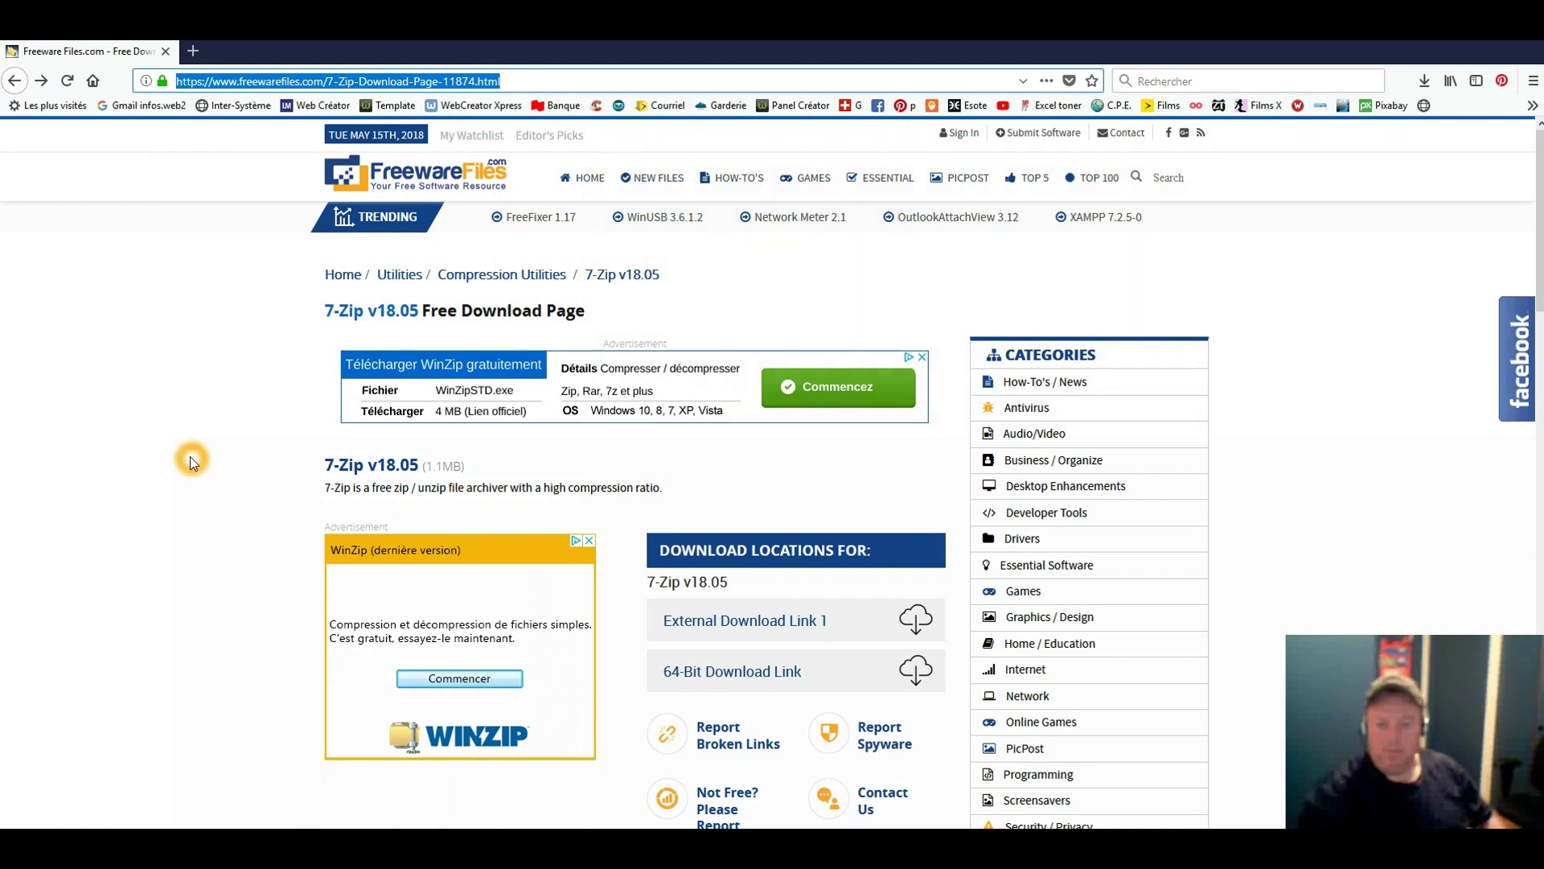
pyautogui.click(332, 482)
pyautogui.click(878, 494)
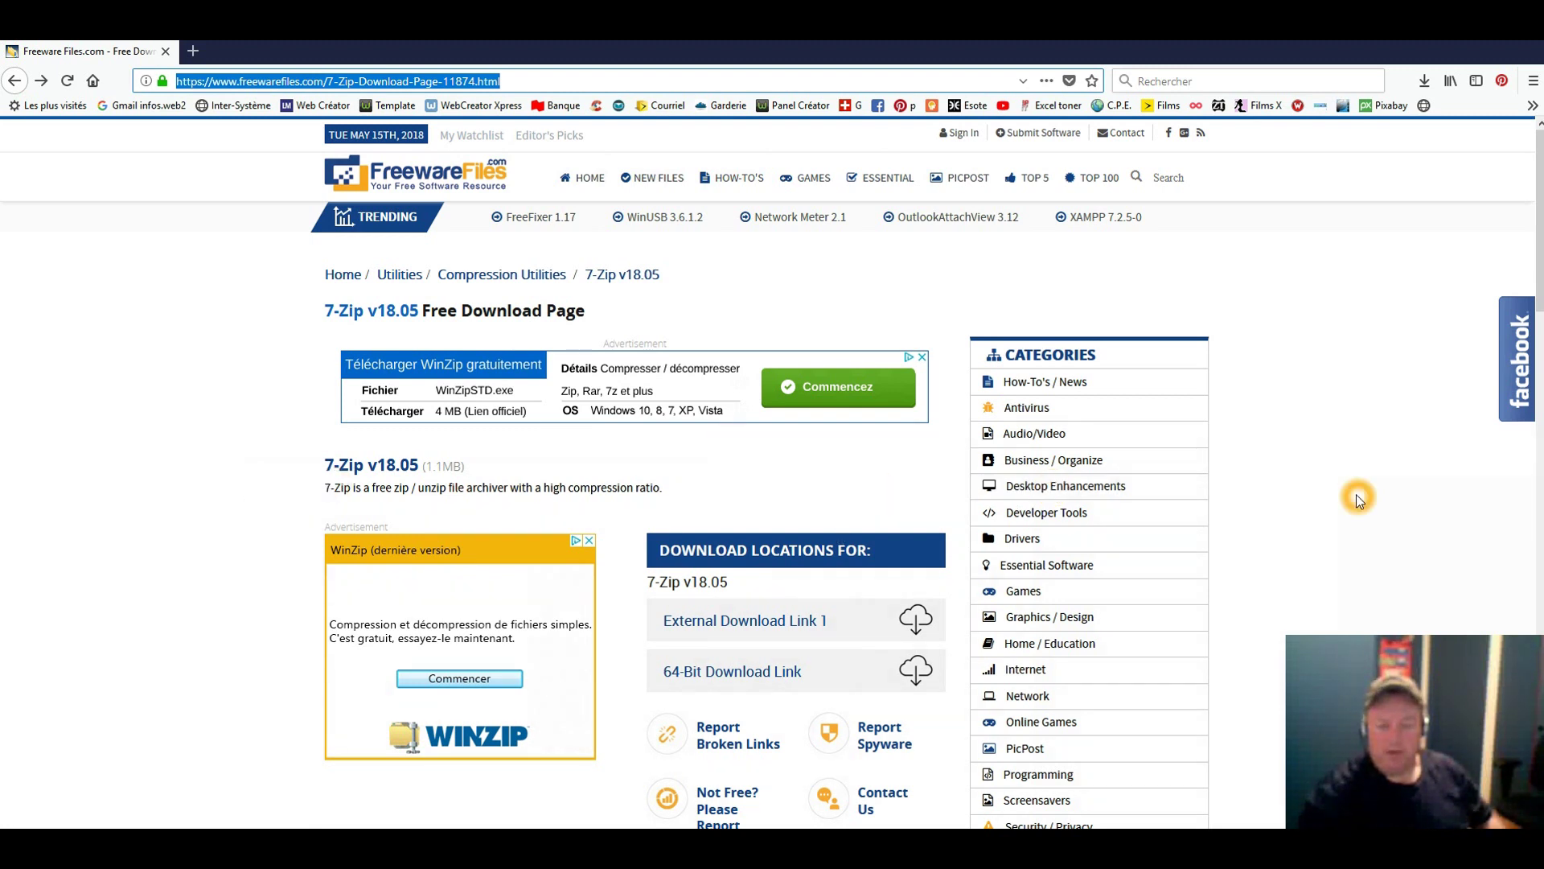
# Step: Download the 64-bit 7-Zip v18.05 installer and save the file
pyautogui.scroll(-2, 1358, 499)
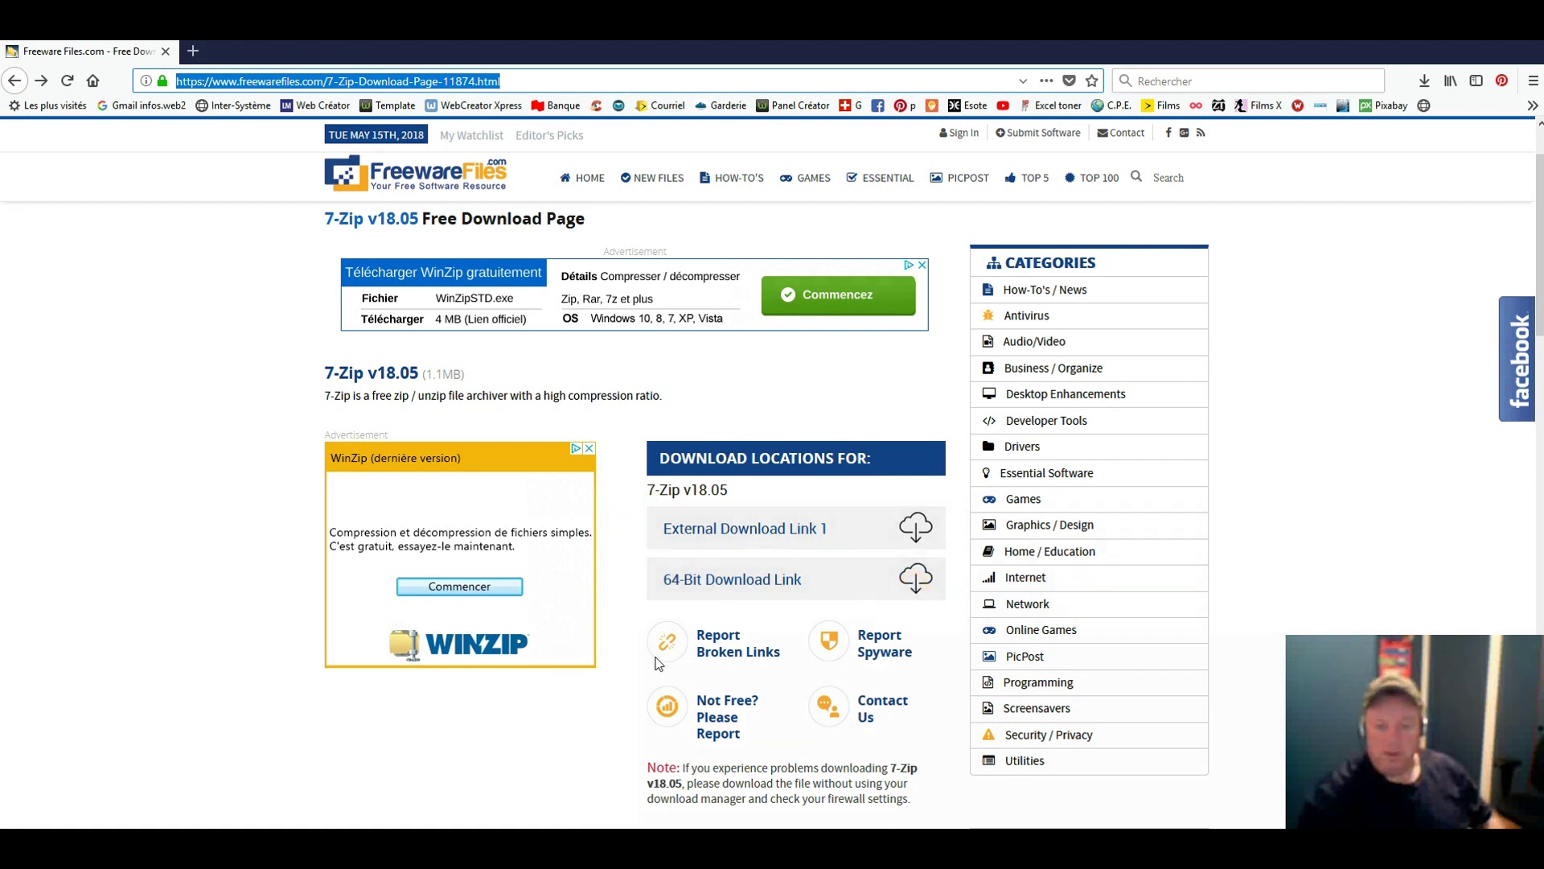
pyautogui.click(913, 579)
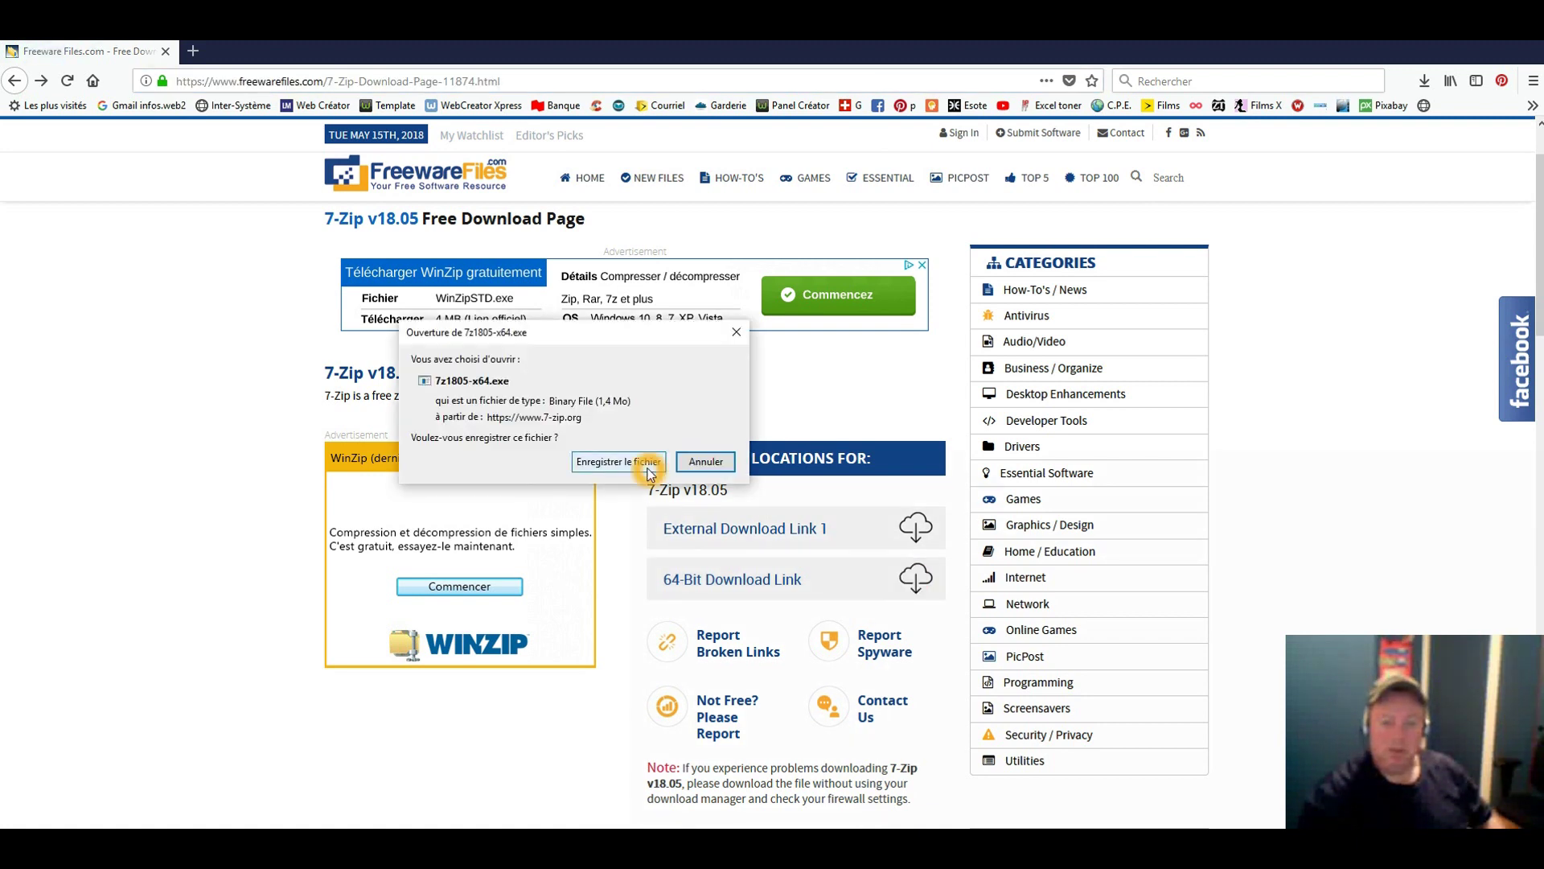
pyautogui.click(642, 463)
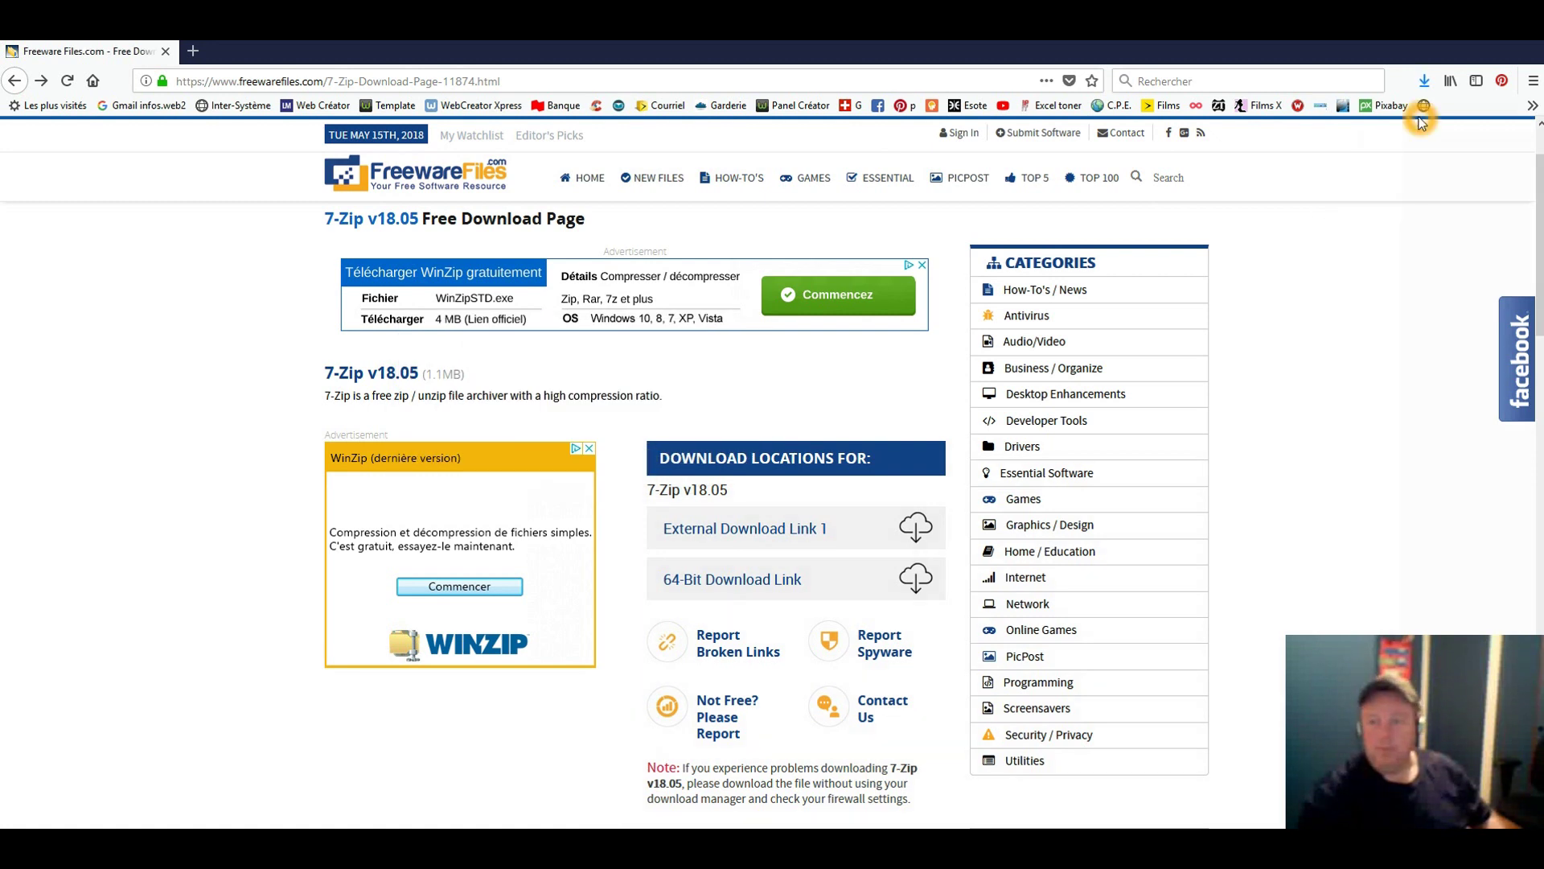
# Step: Open the folder containing the downloaded 7z1805-x64.exe from the browser's download list
pyautogui.click(1428, 83)
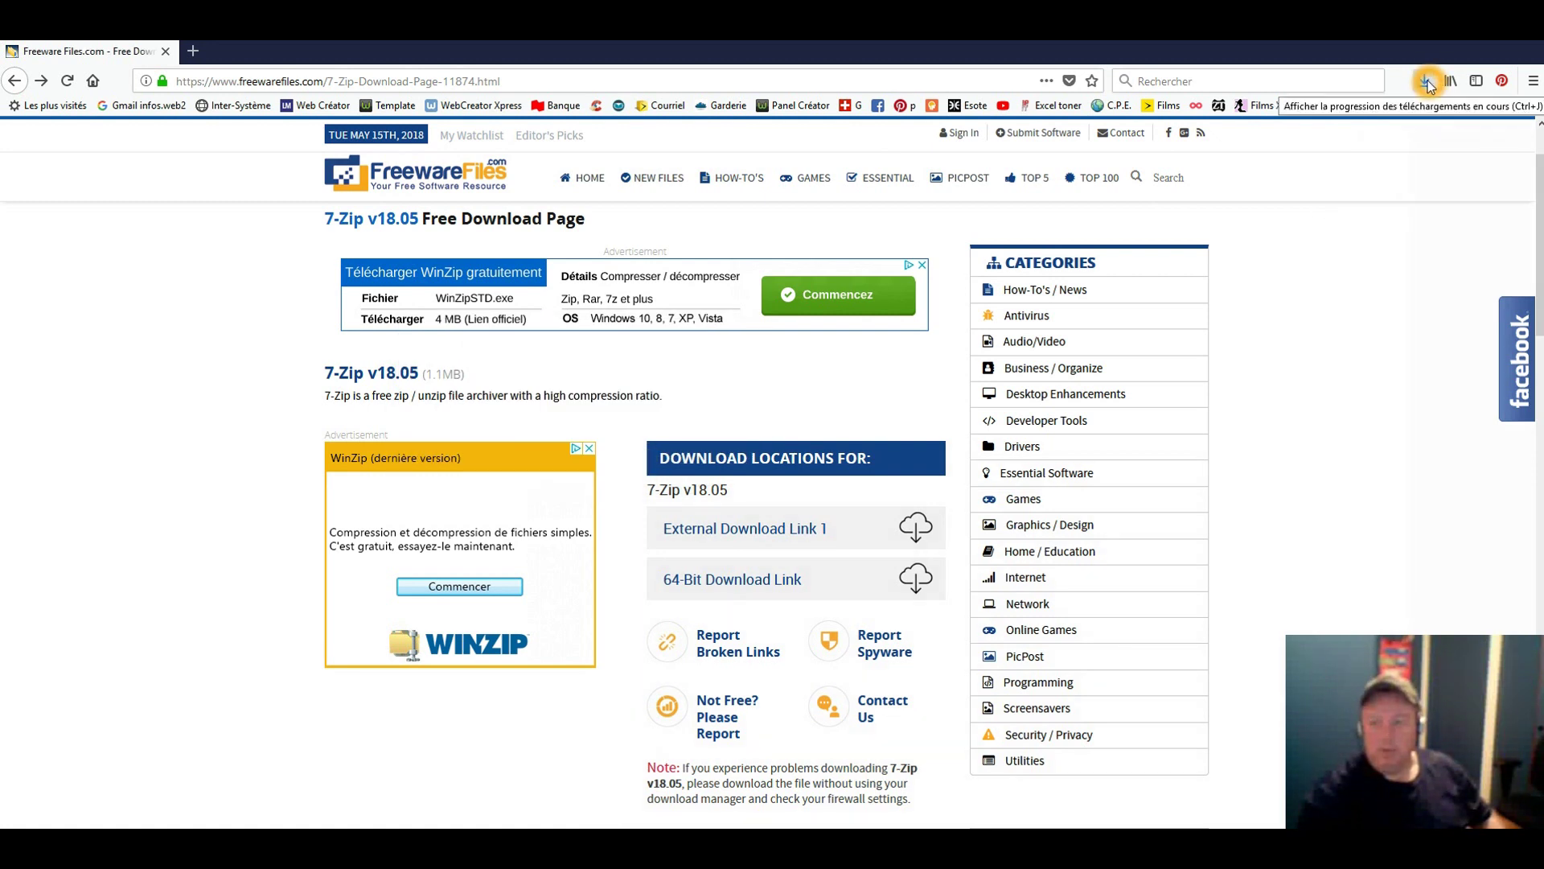
pyautogui.click(1429, 83)
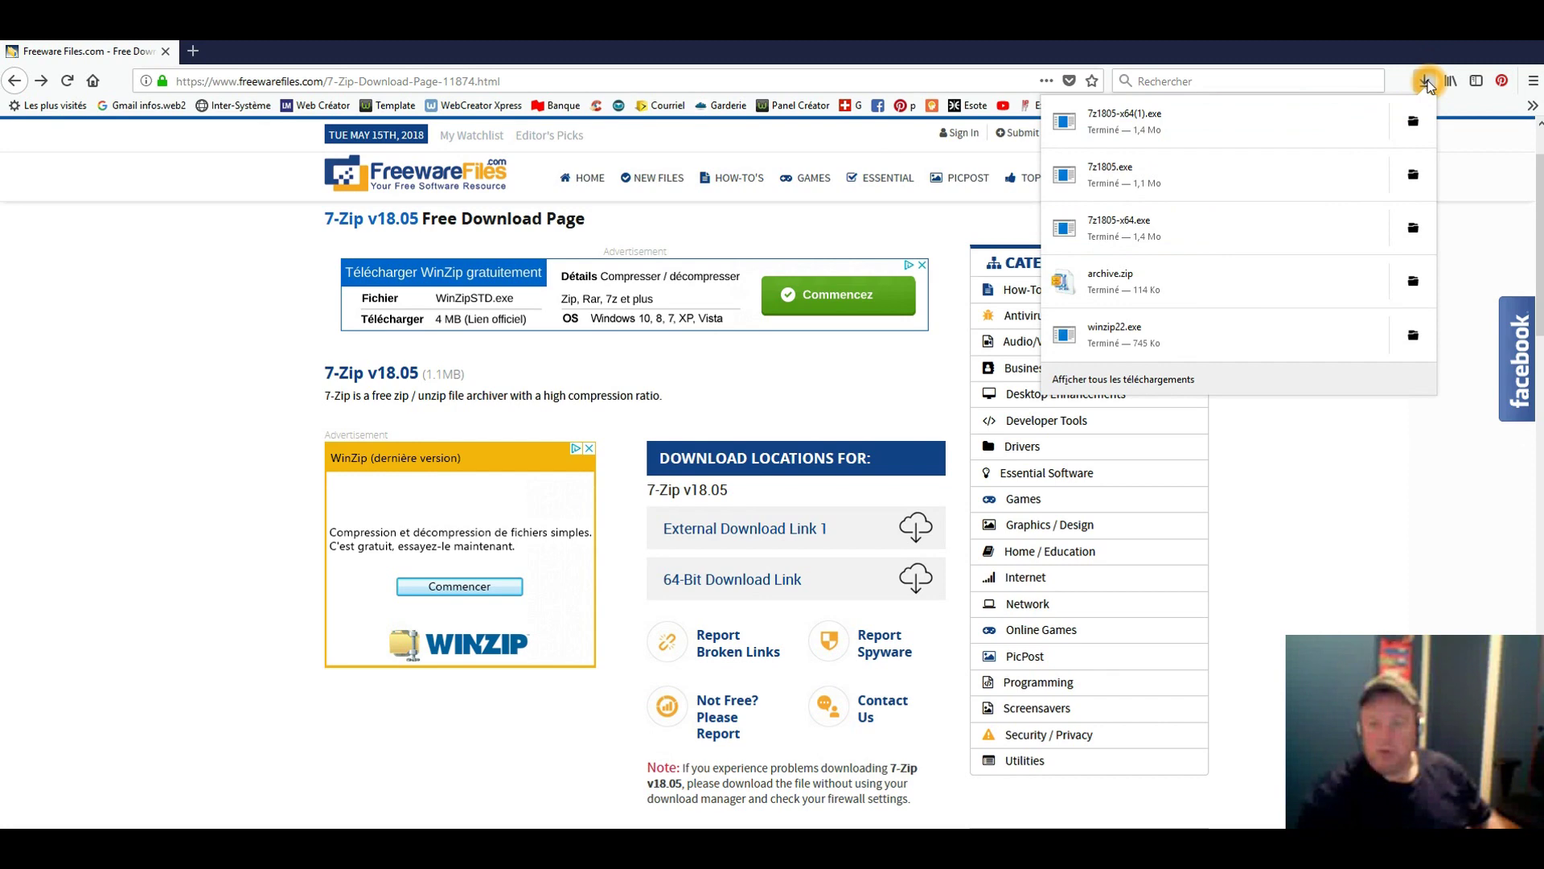
pyautogui.click(1413, 229)
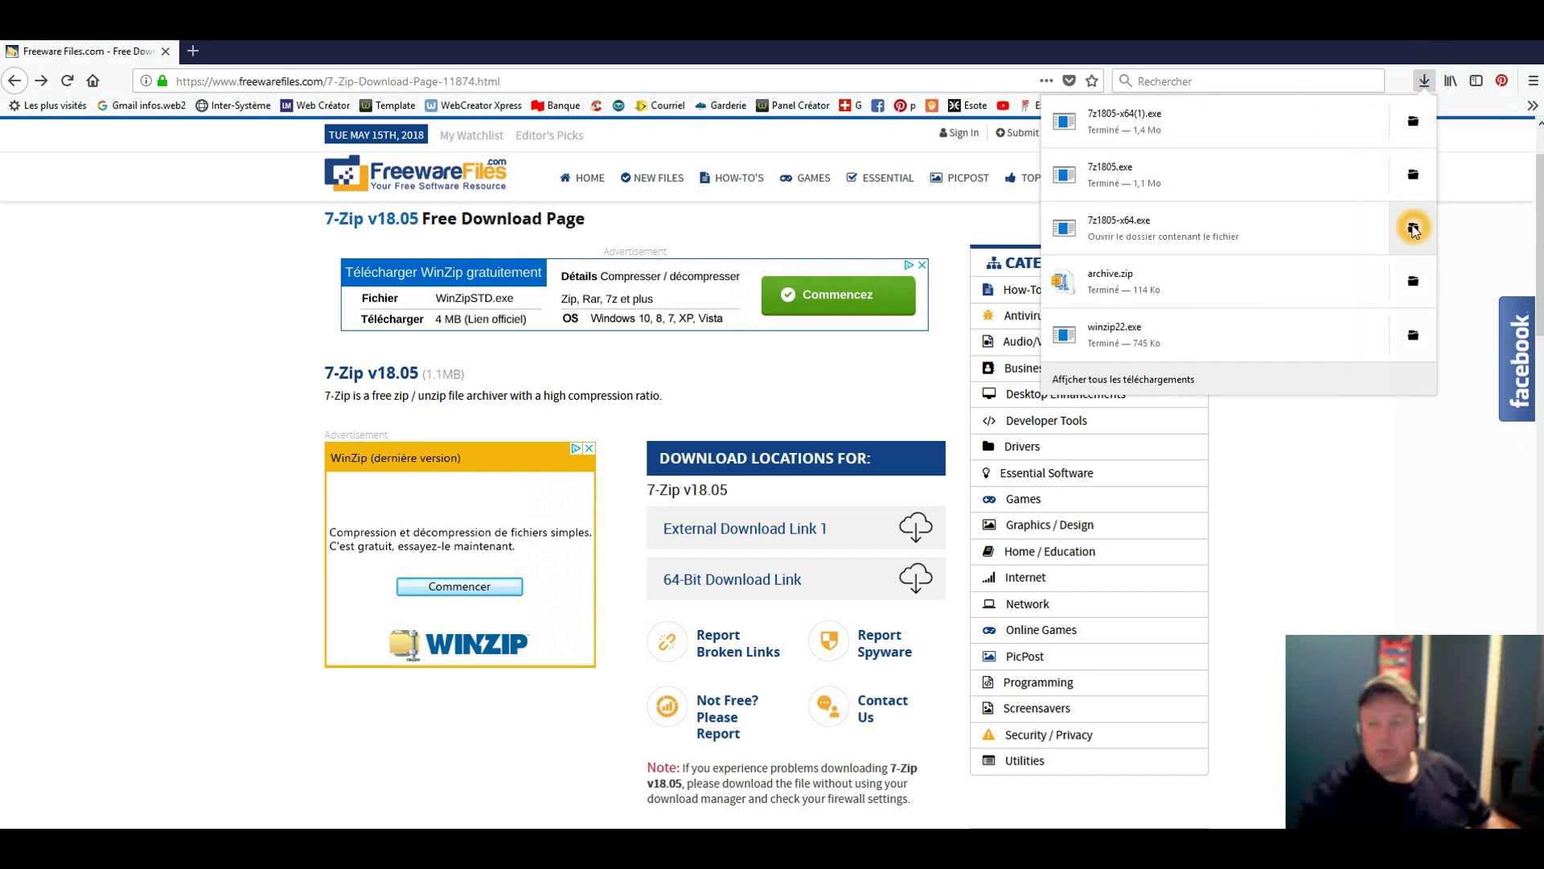
# Step: Run 7z1805-x64.exe, install 7-Zip into C:\Program Files\7-Zip\ and close the installer
pyautogui.click(765, 593)
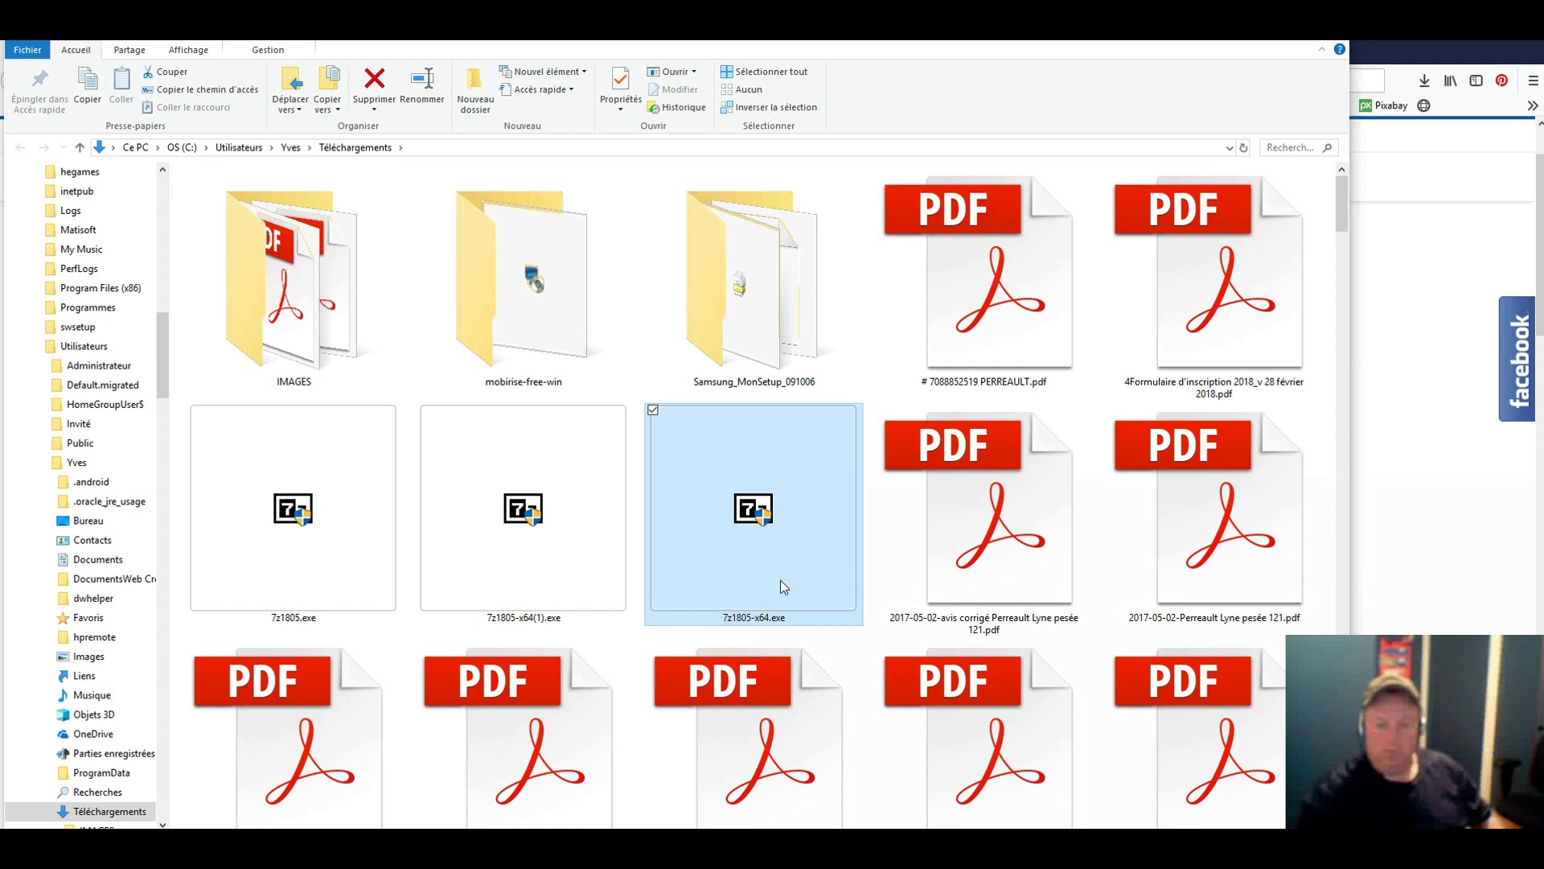
pyautogui.click(734, 491)
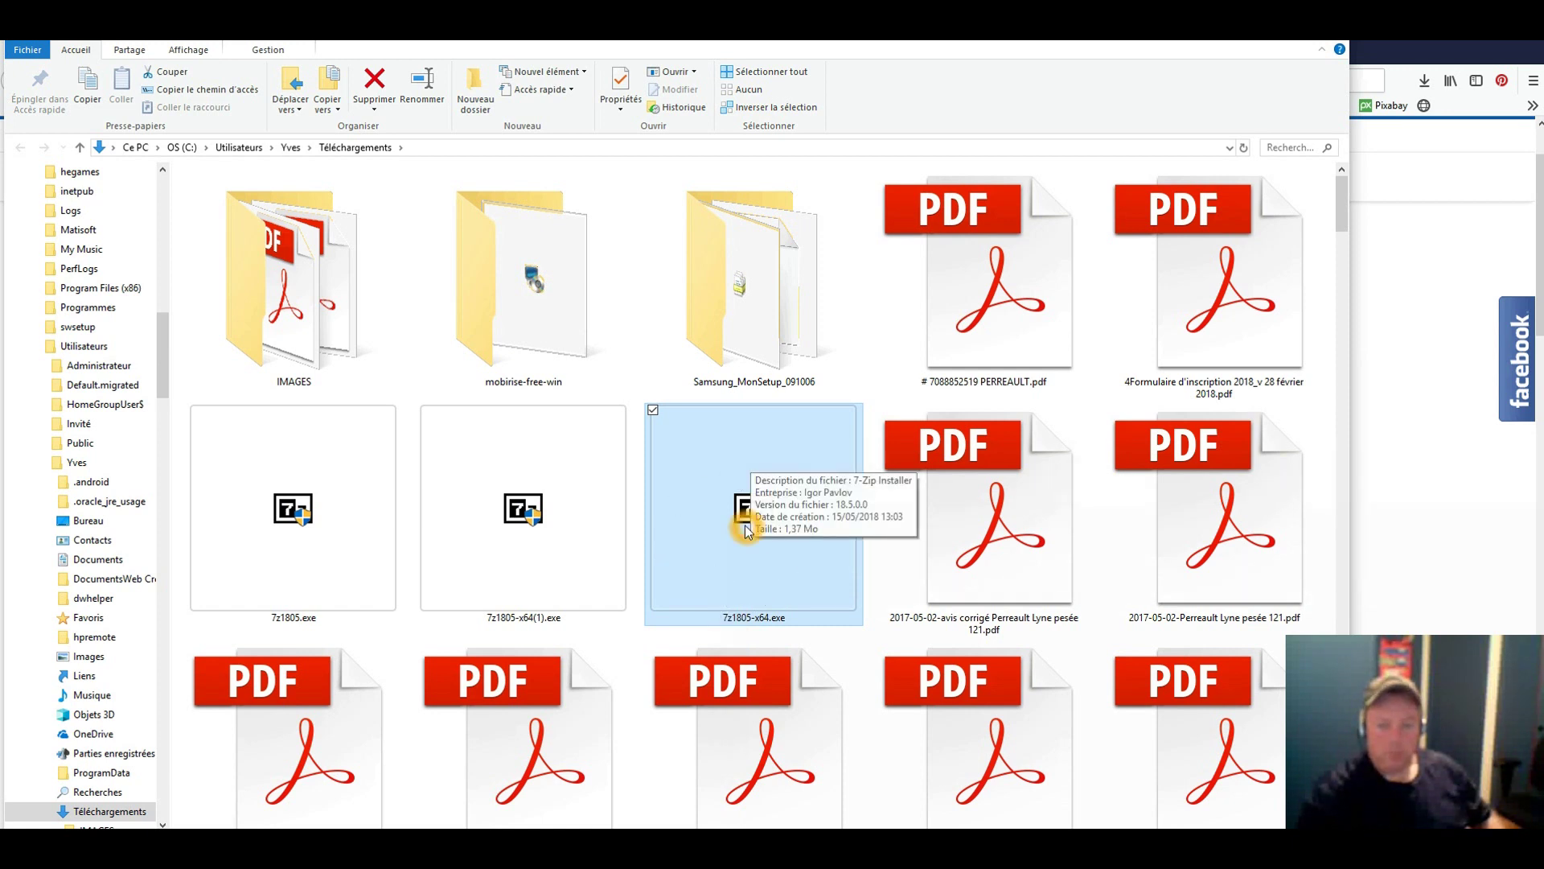
pyautogui.click(747, 527)
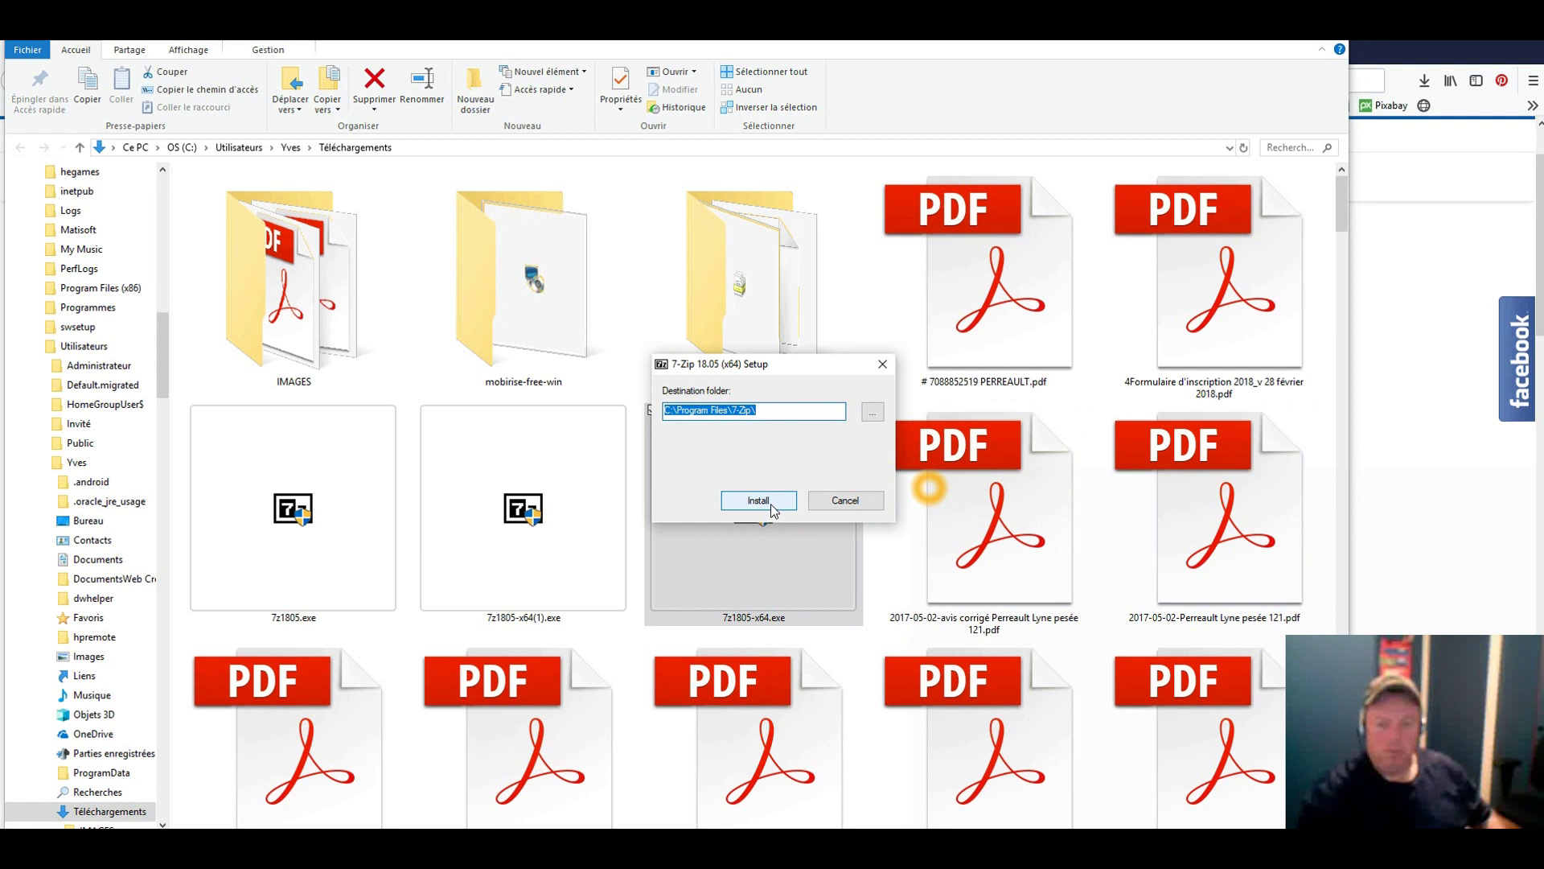
pyautogui.click(759, 500)
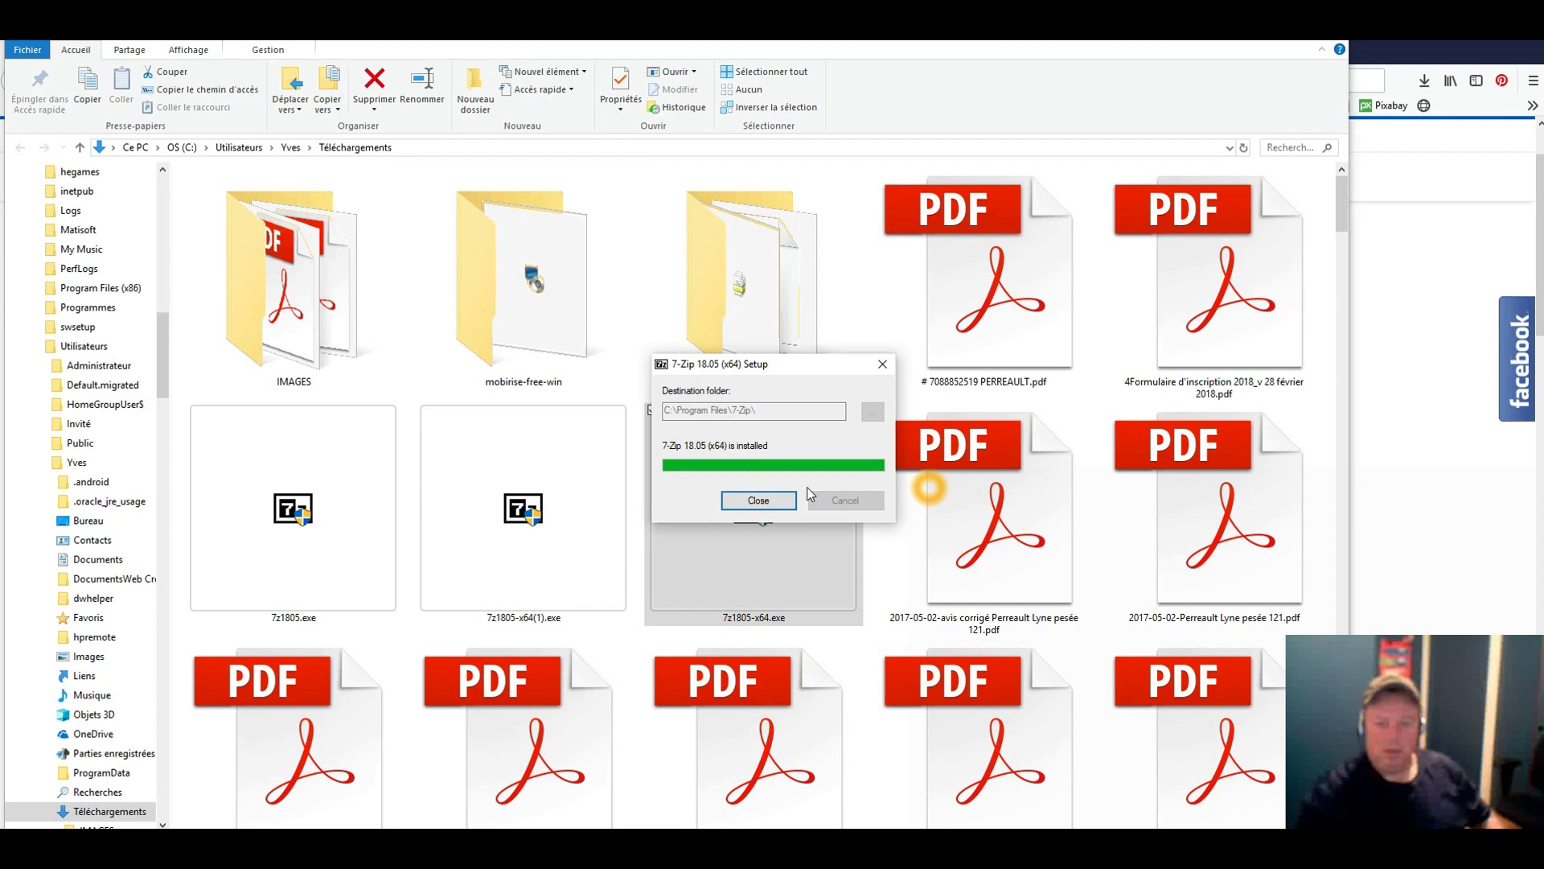
pyautogui.click(760, 500)
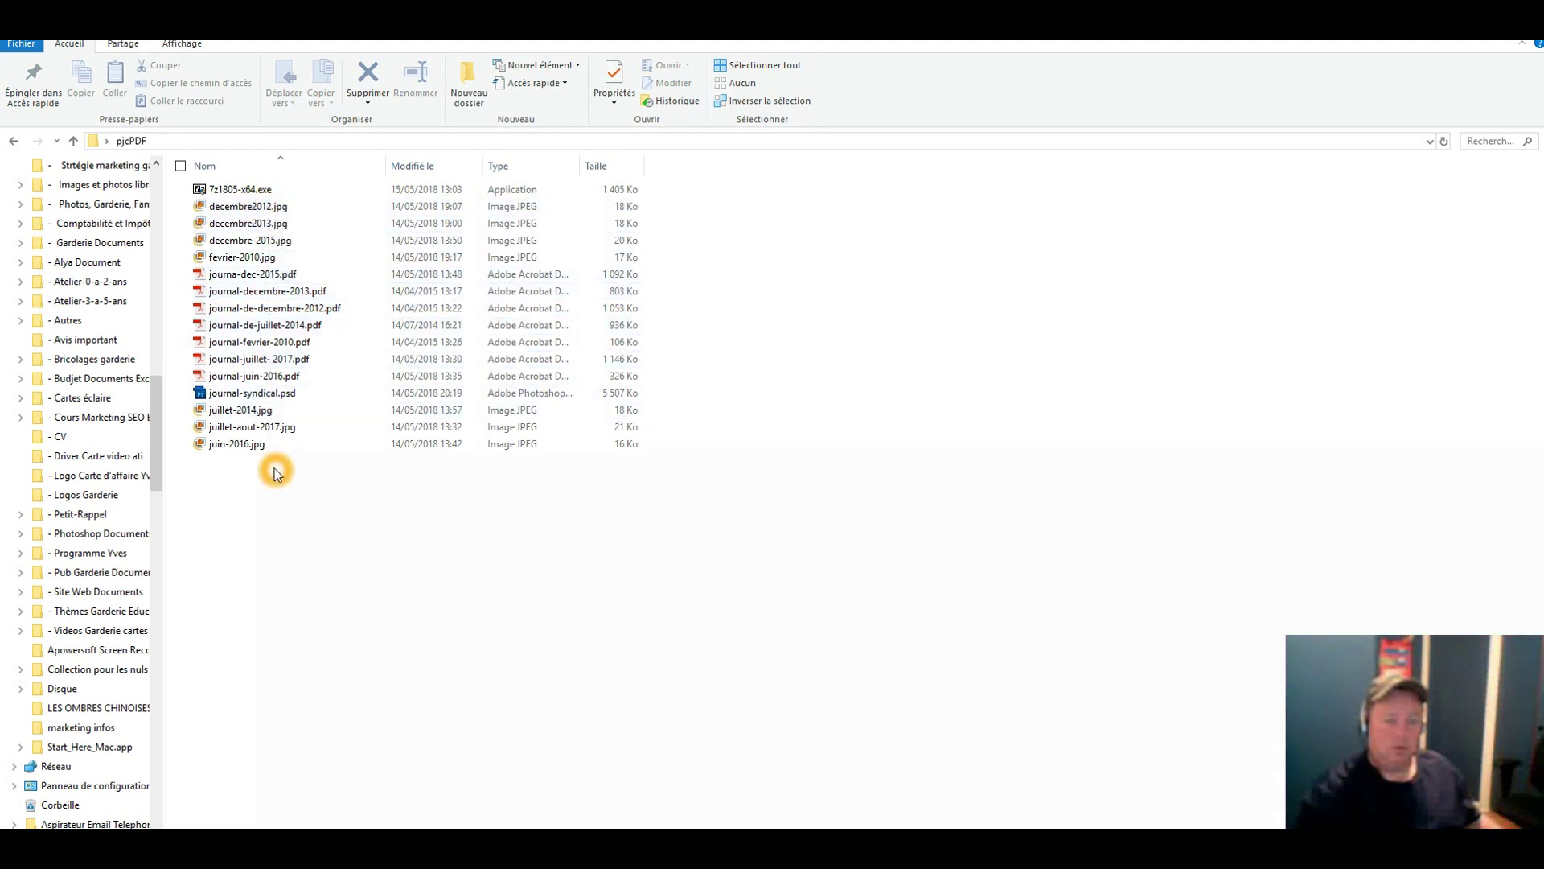
# Step: Select the files from decembre2012.jpg through juin-2016.jpg in the pjcPDF folder and open 7-Zip's Add to Archive settings for them
pyautogui.click(288, 210)
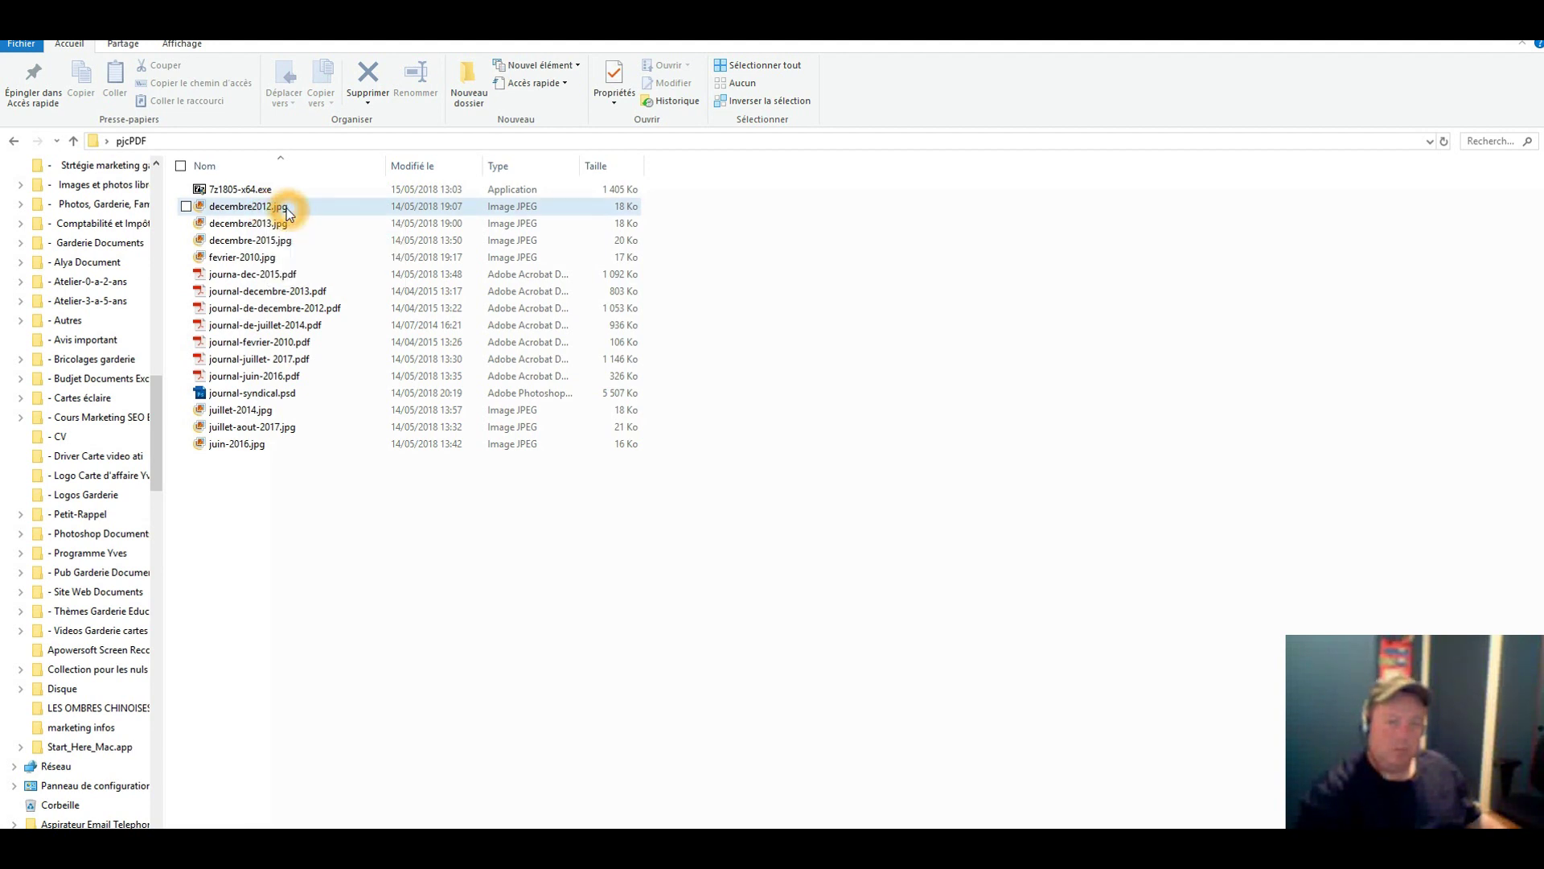
pyautogui.keyDown('shift'); pyautogui.click(237, 448); pyautogui.keyUp('shift')
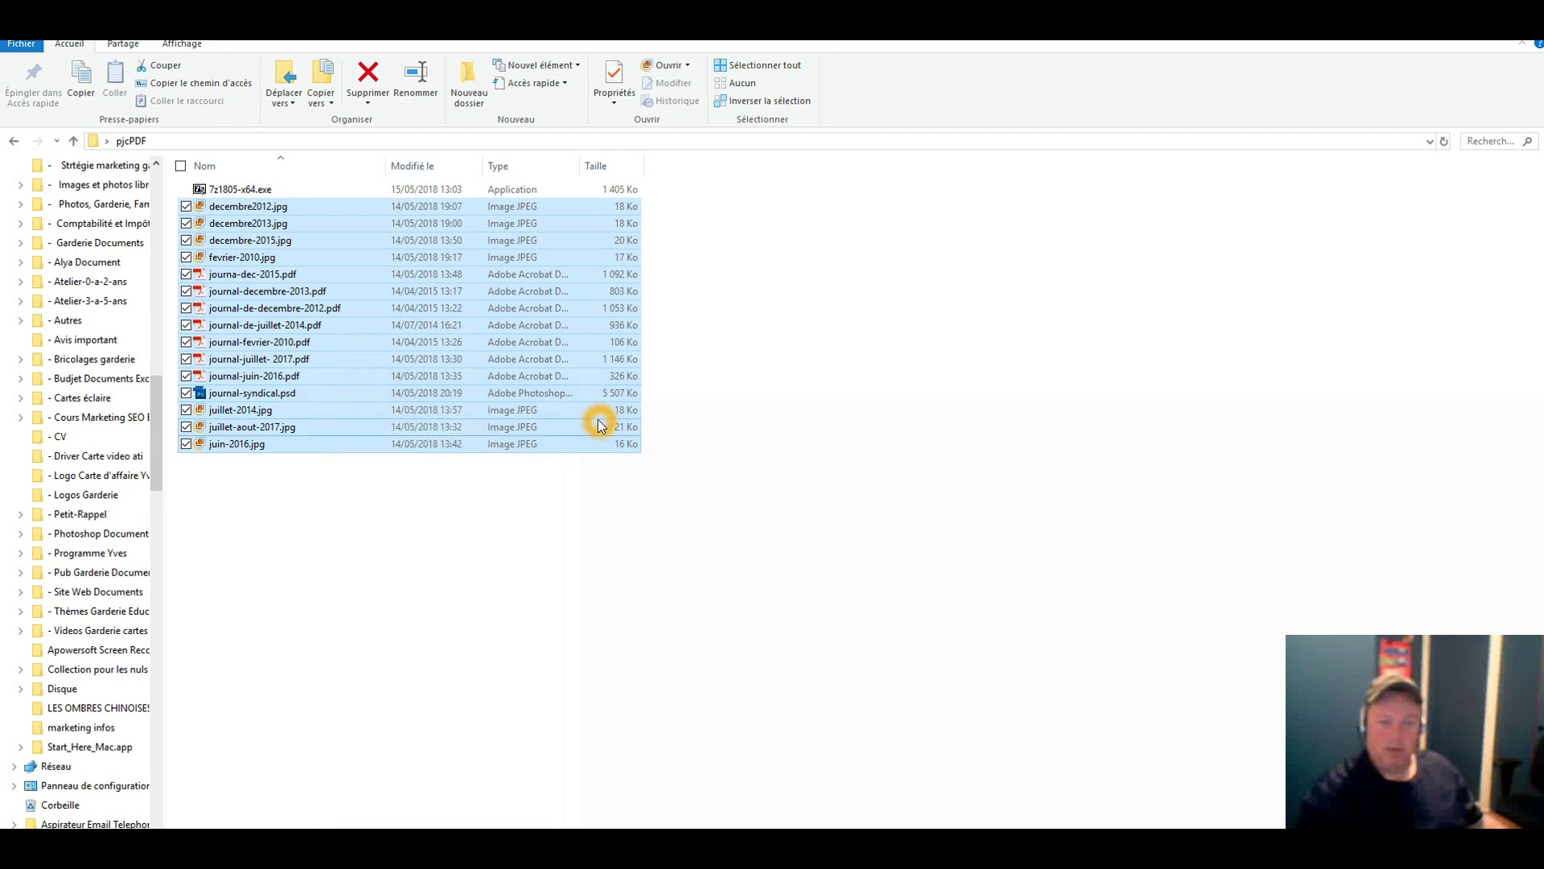
pyautogui.rightClick(628, 394)
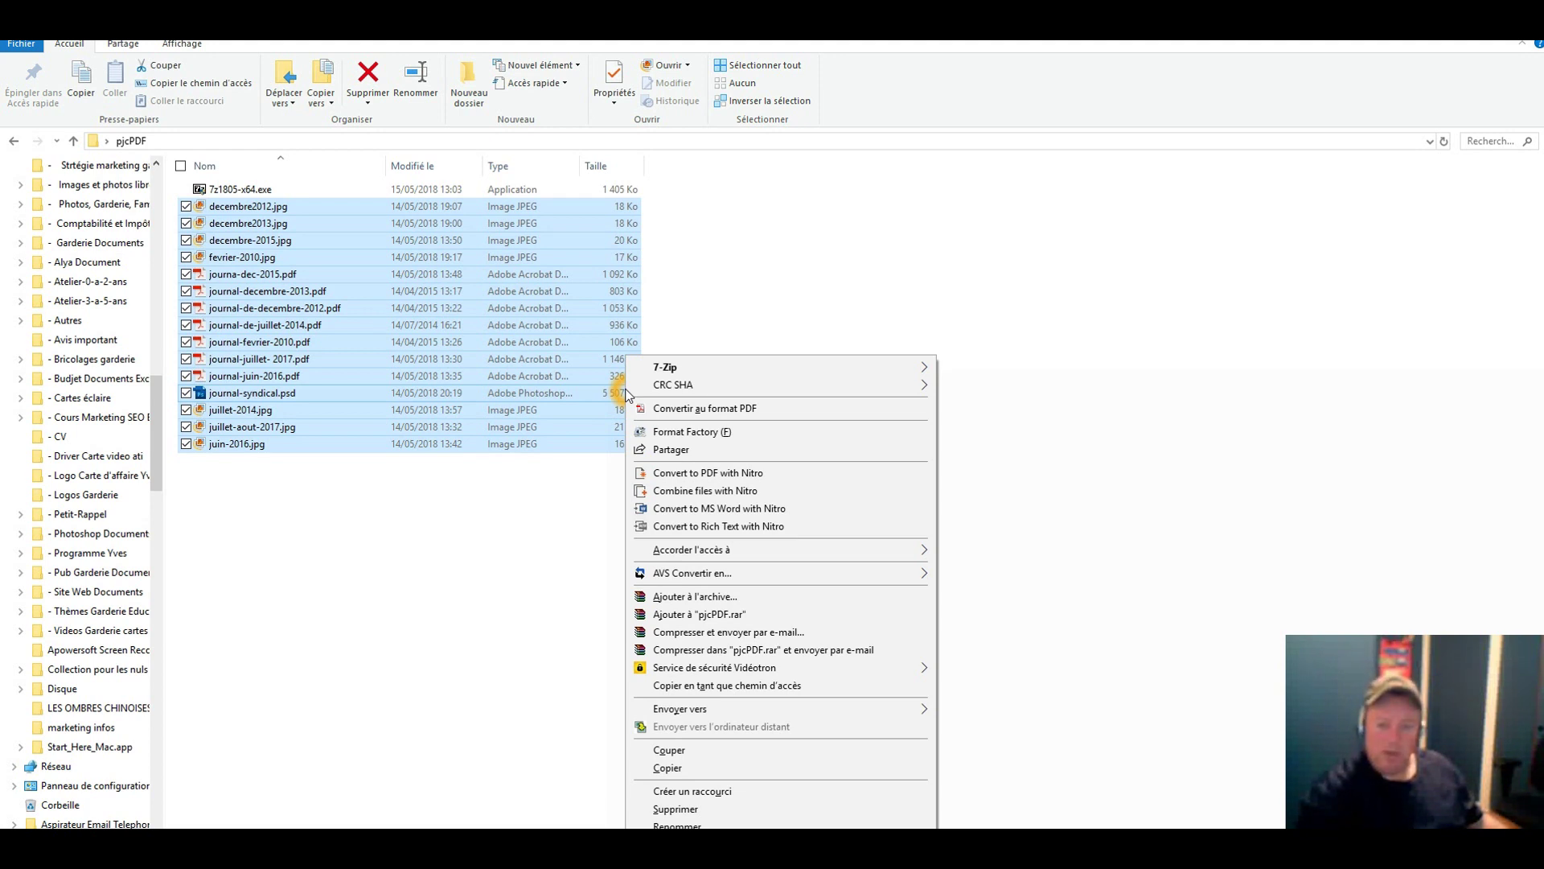
pyautogui.moveTo(735, 576)
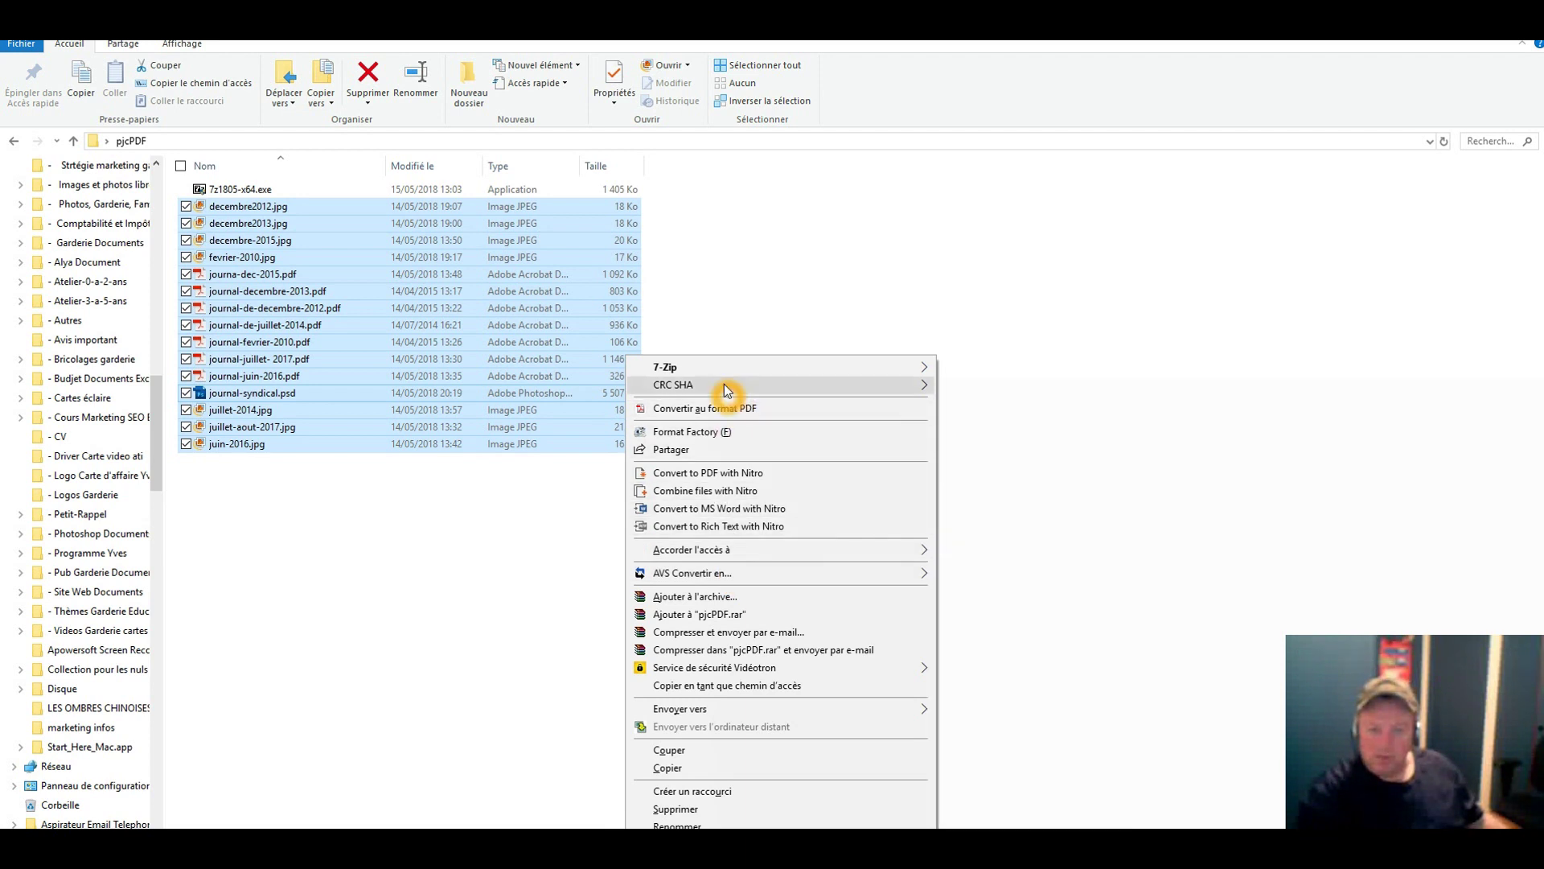
pyautogui.moveTo(676, 372)
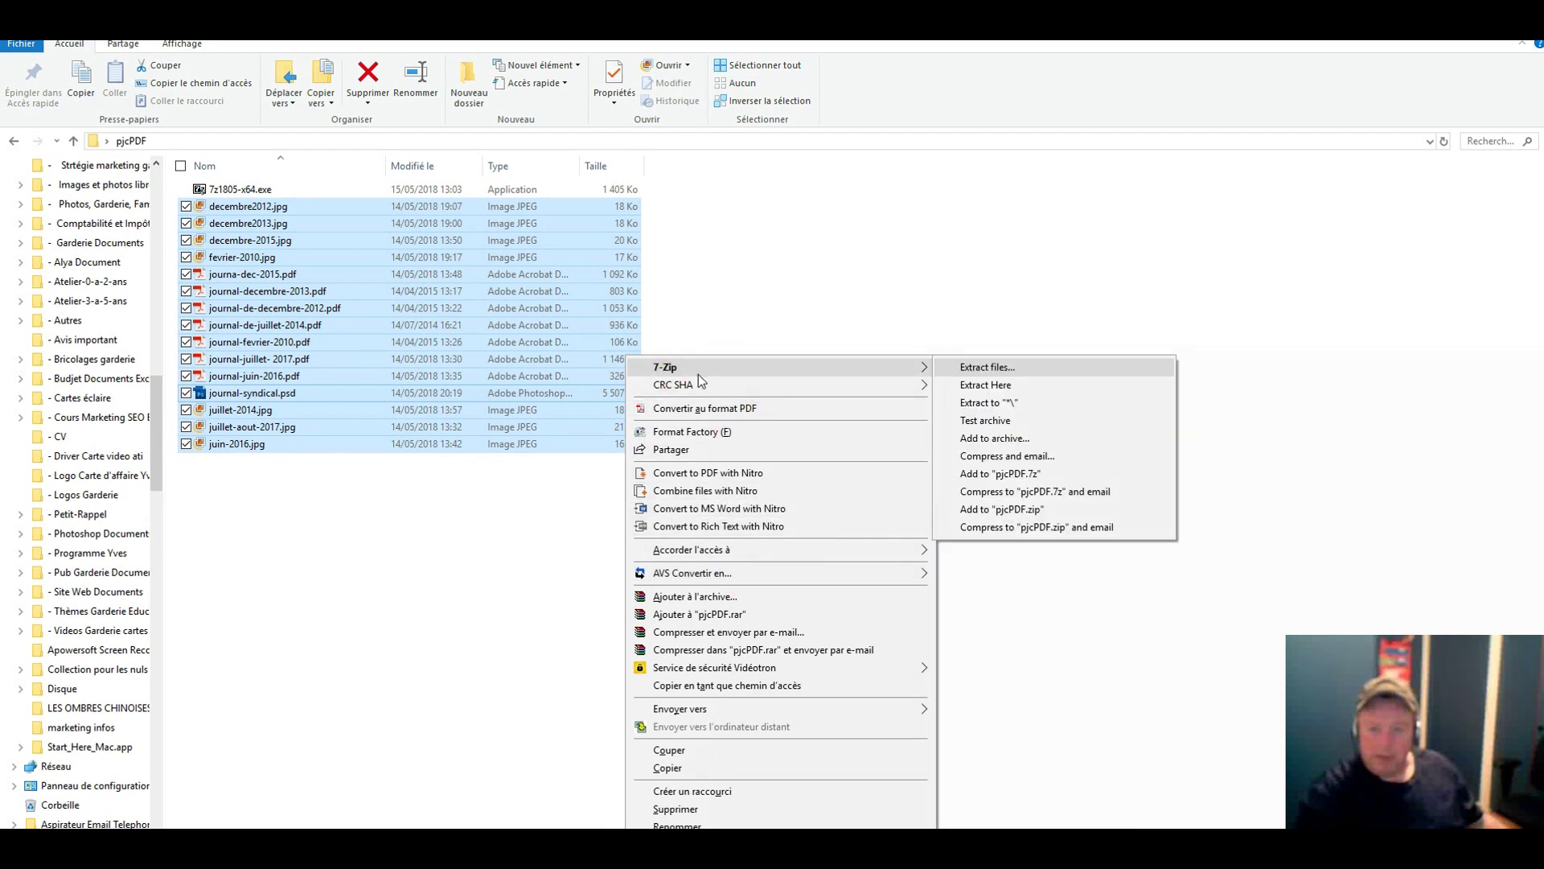
pyautogui.click(1046, 389)
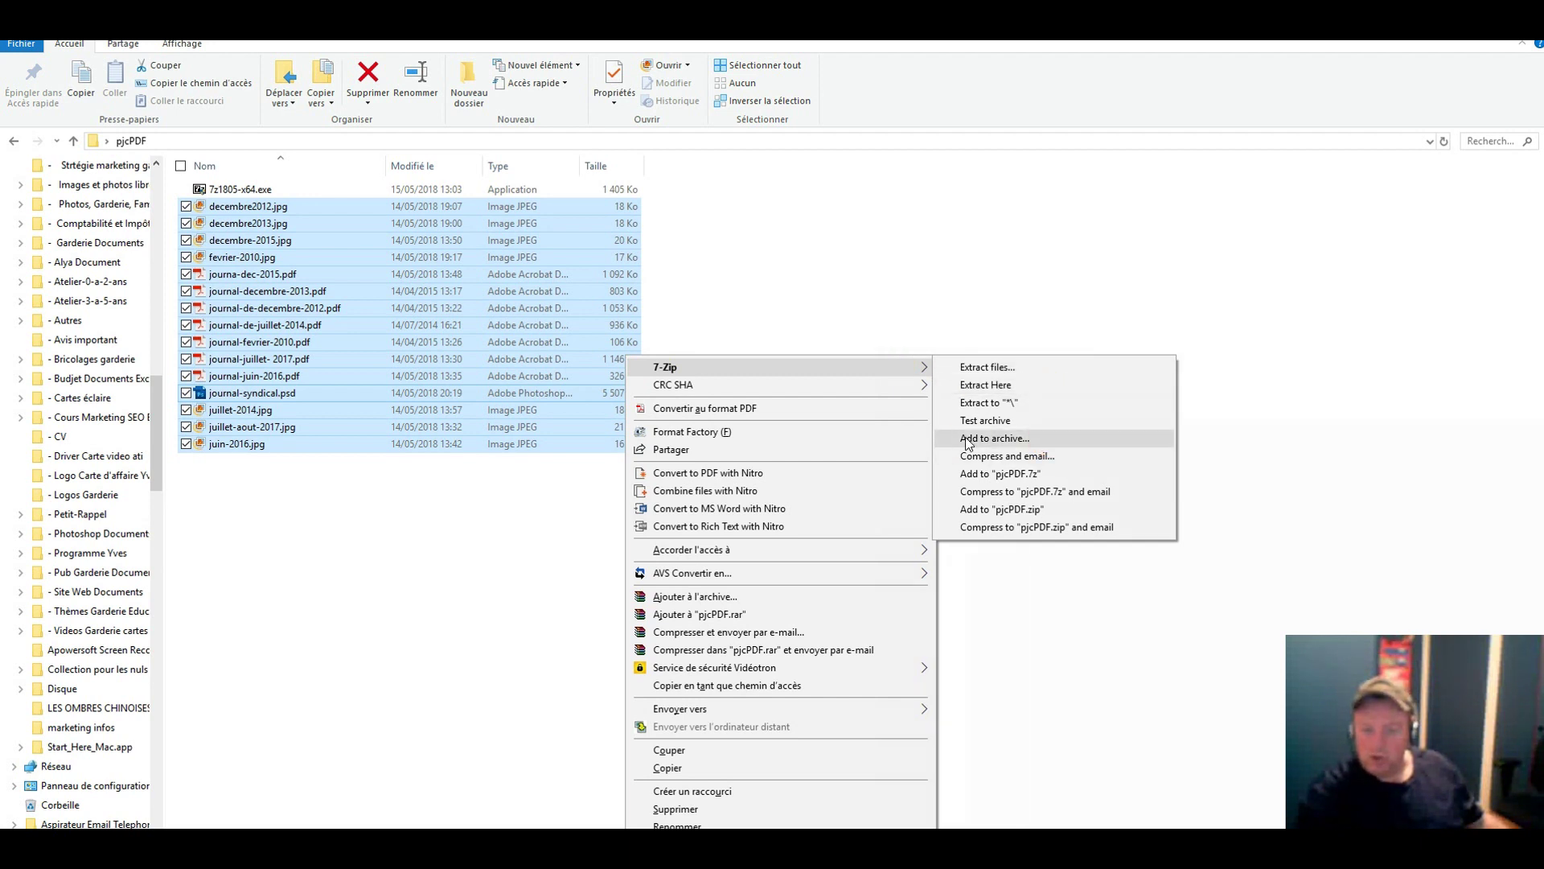
pyautogui.click(996, 444)
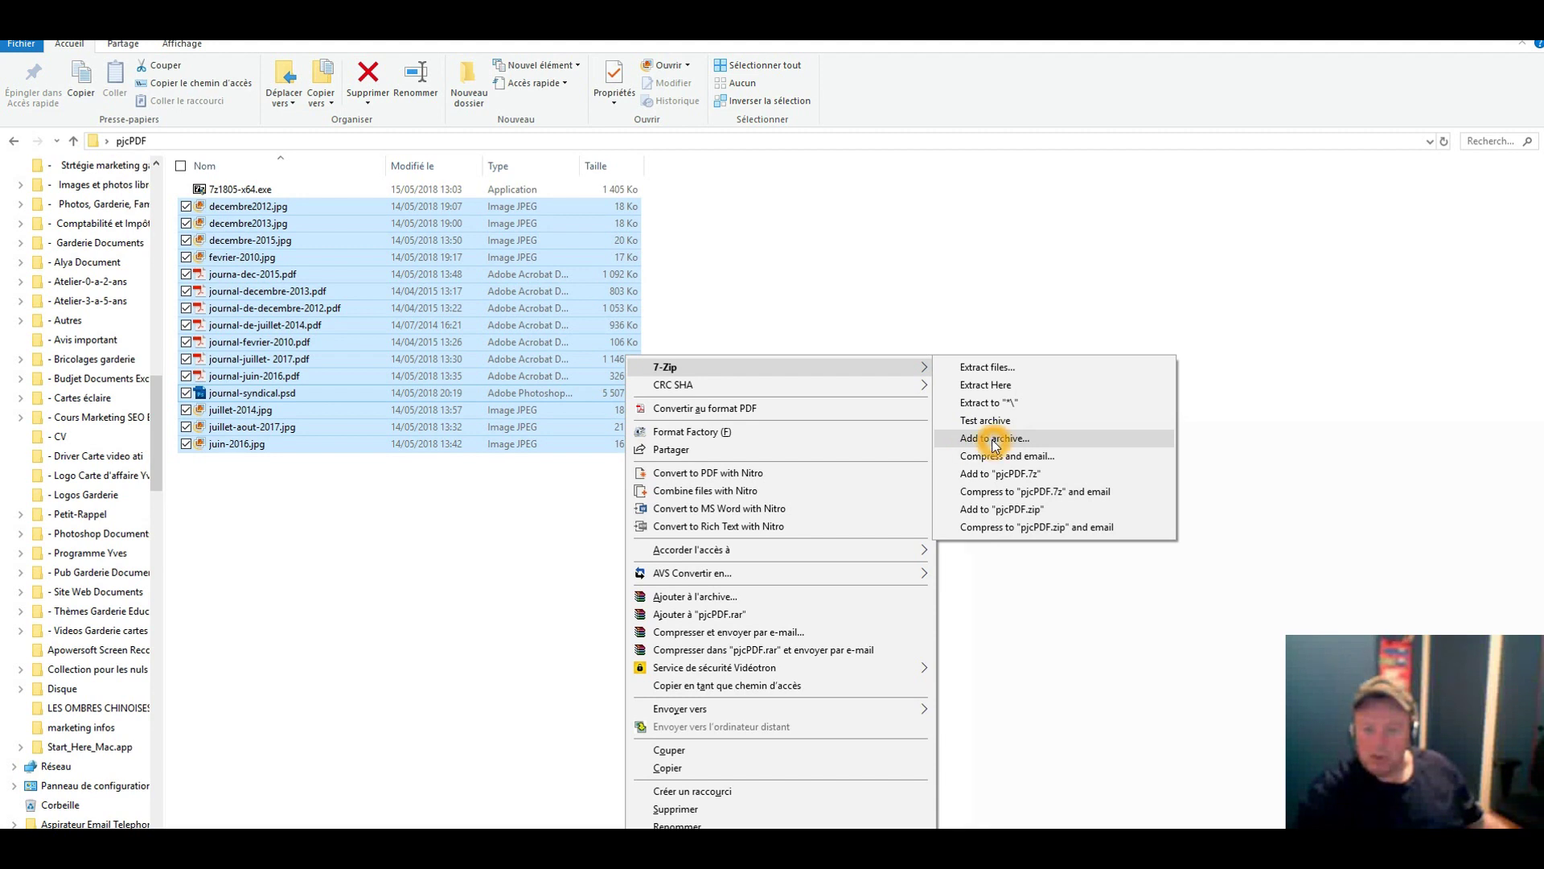
pyautogui.click(996, 441)
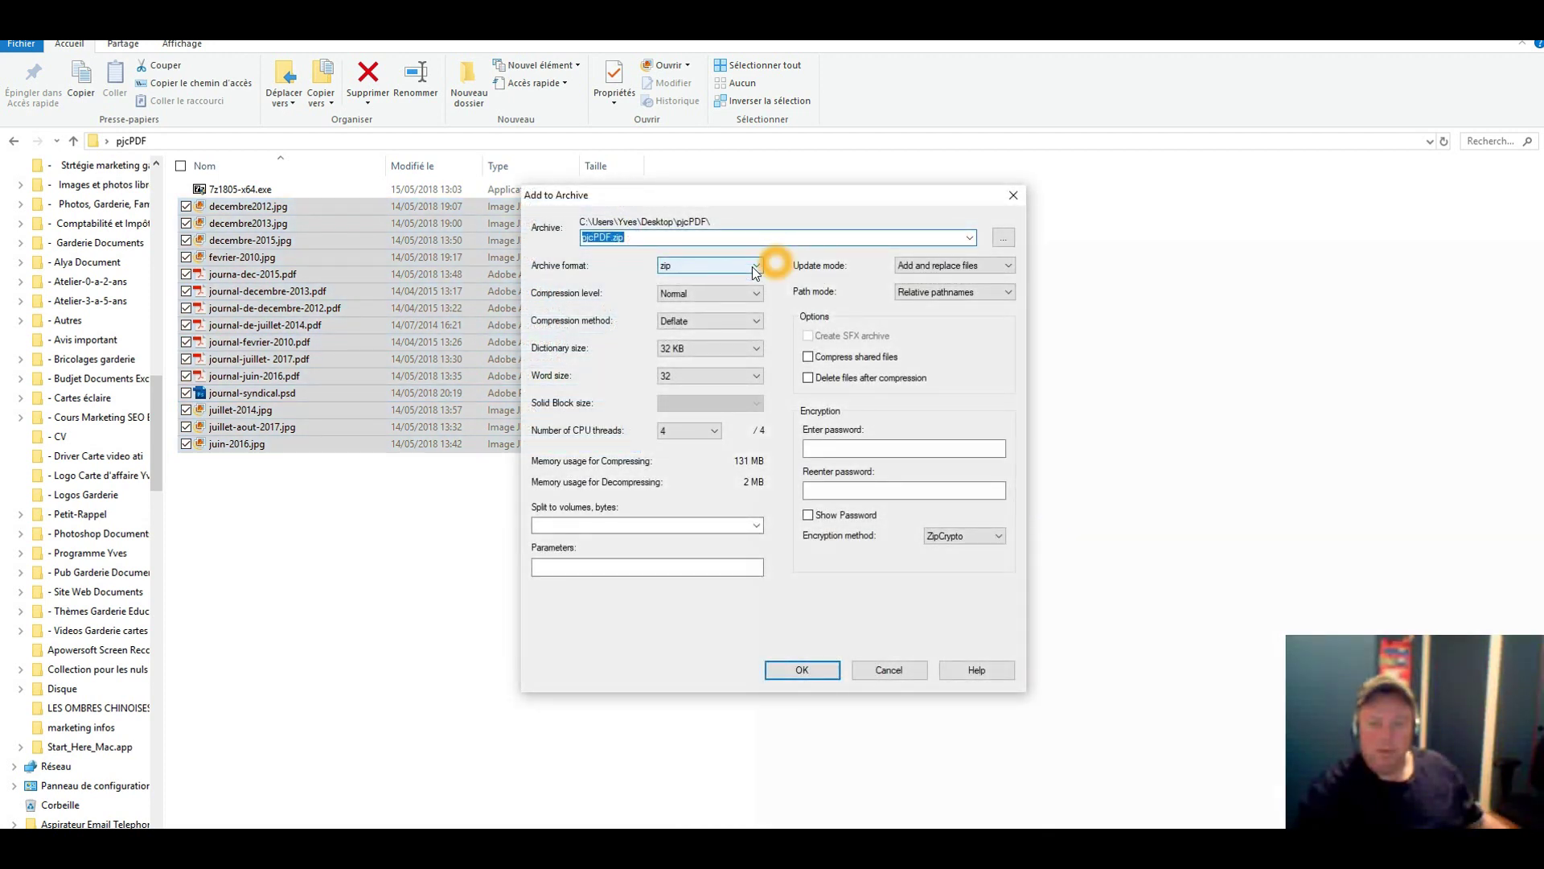
# Step: Review the available archive formats and choose zip
pyautogui.click(752, 268)
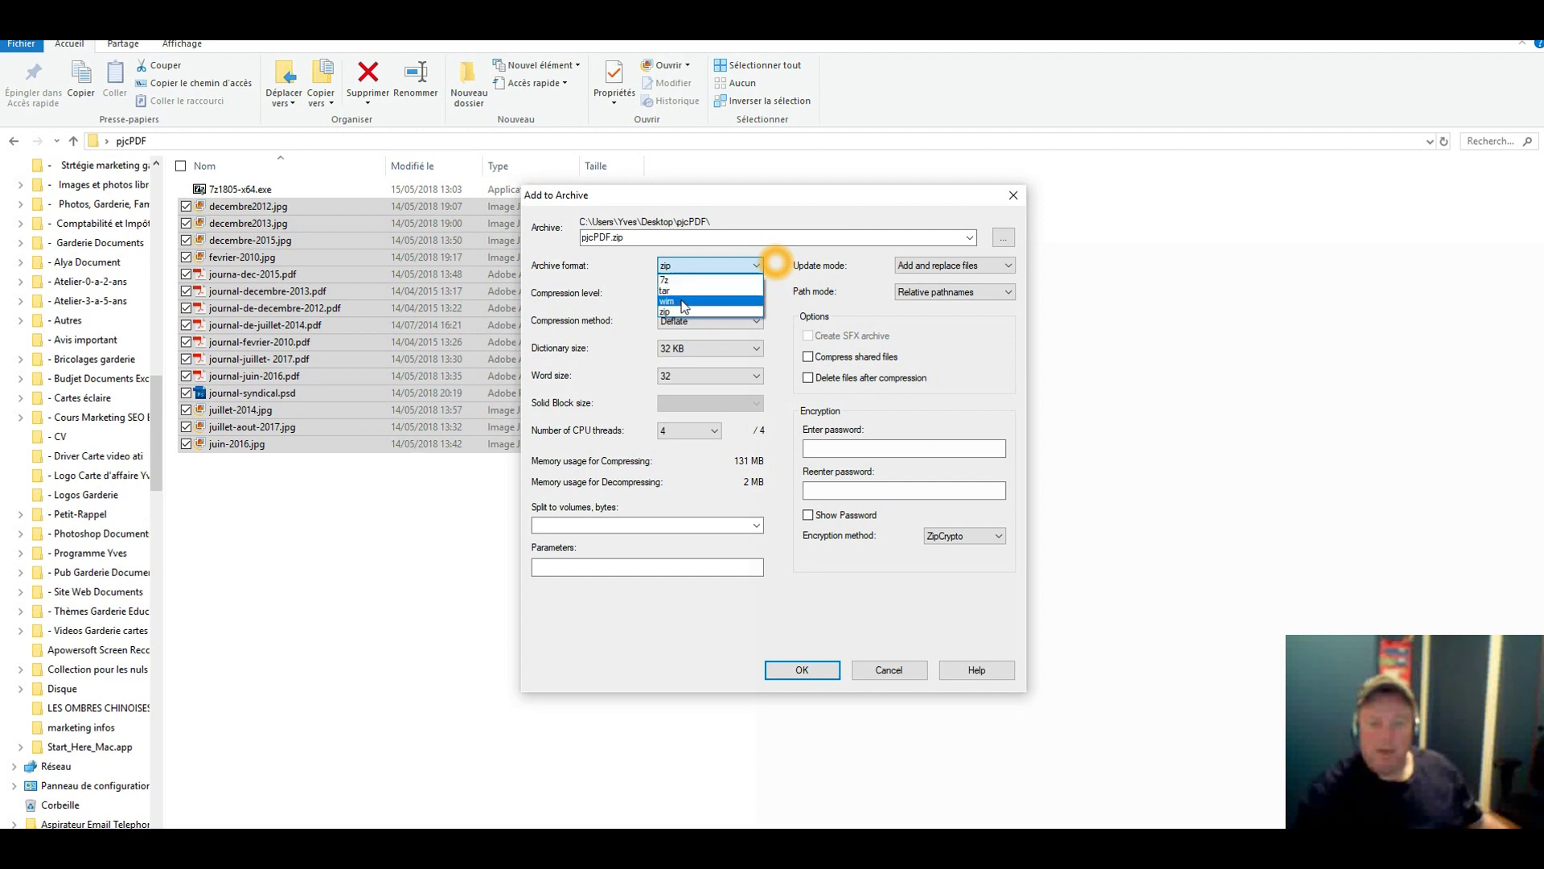
pyautogui.click(643, 266)
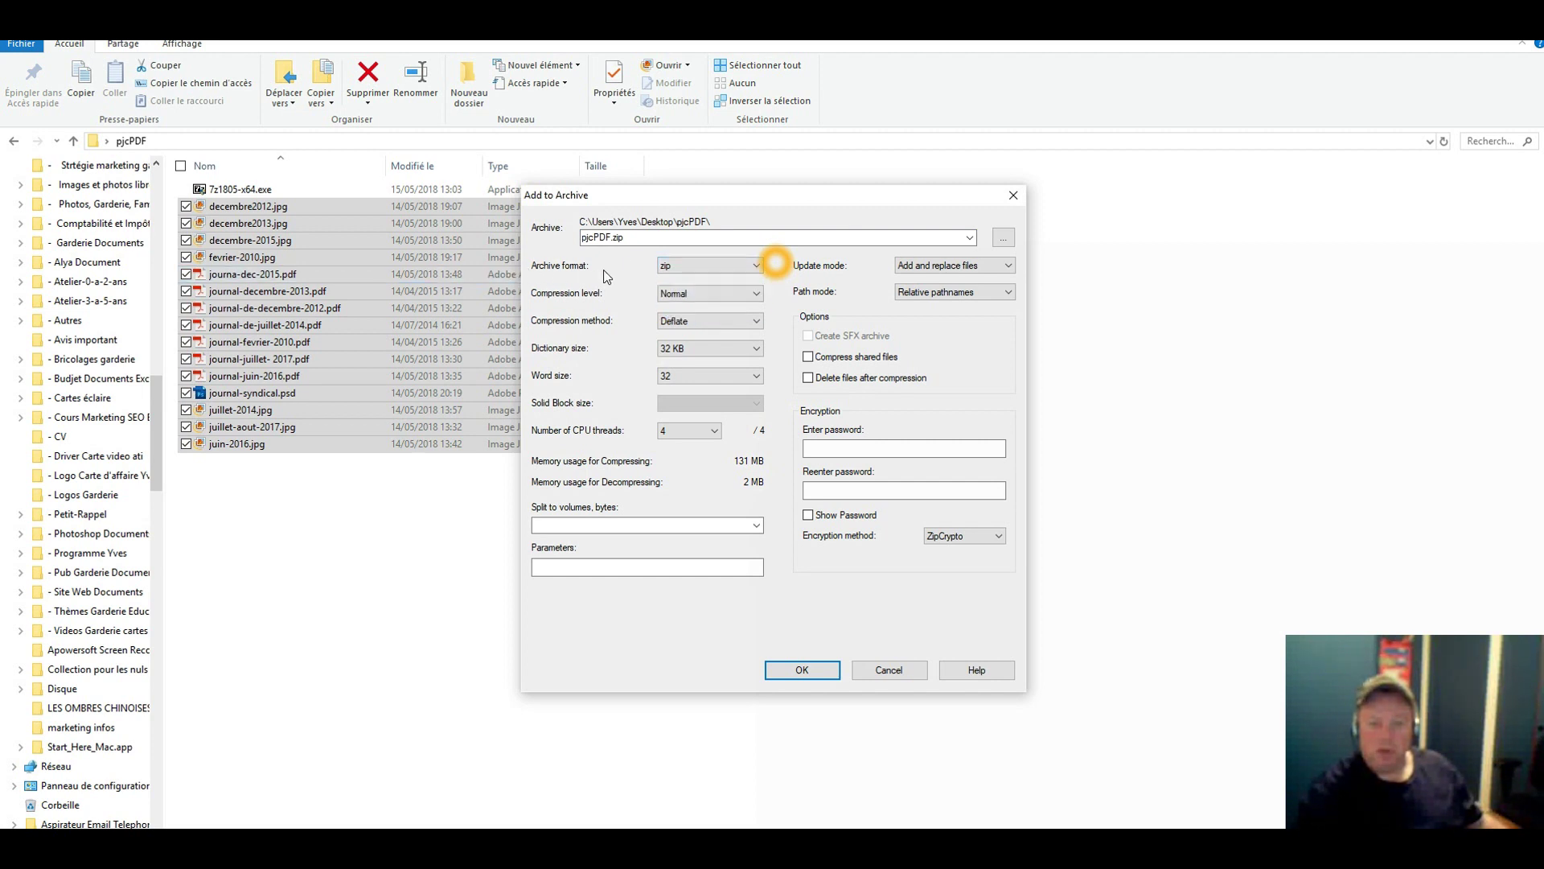
pyautogui.click(754, 265)
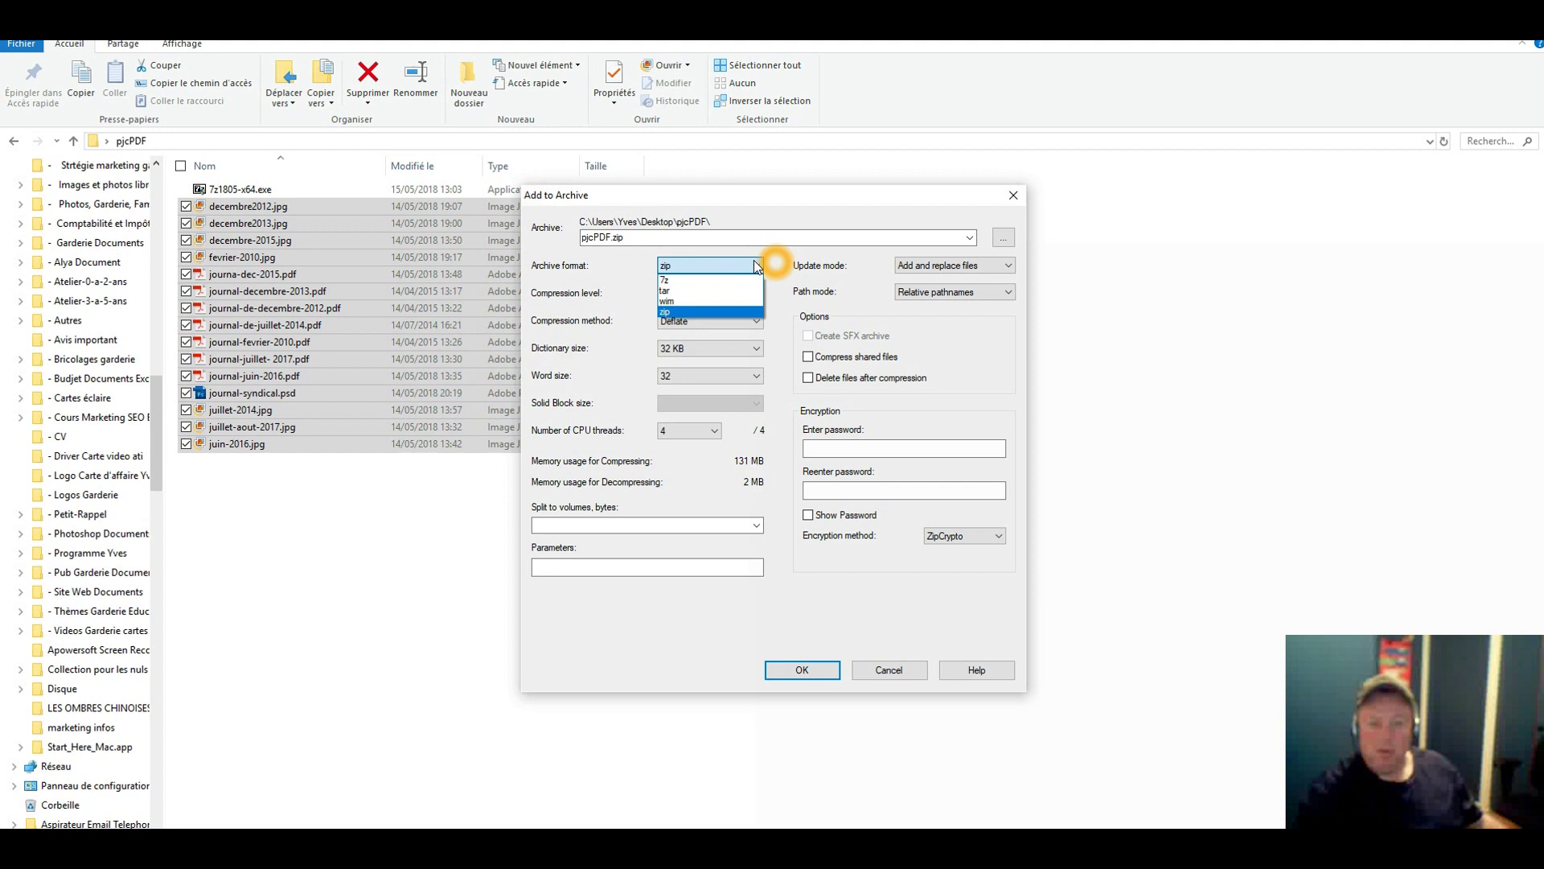
pyautogui.click(669, 311)
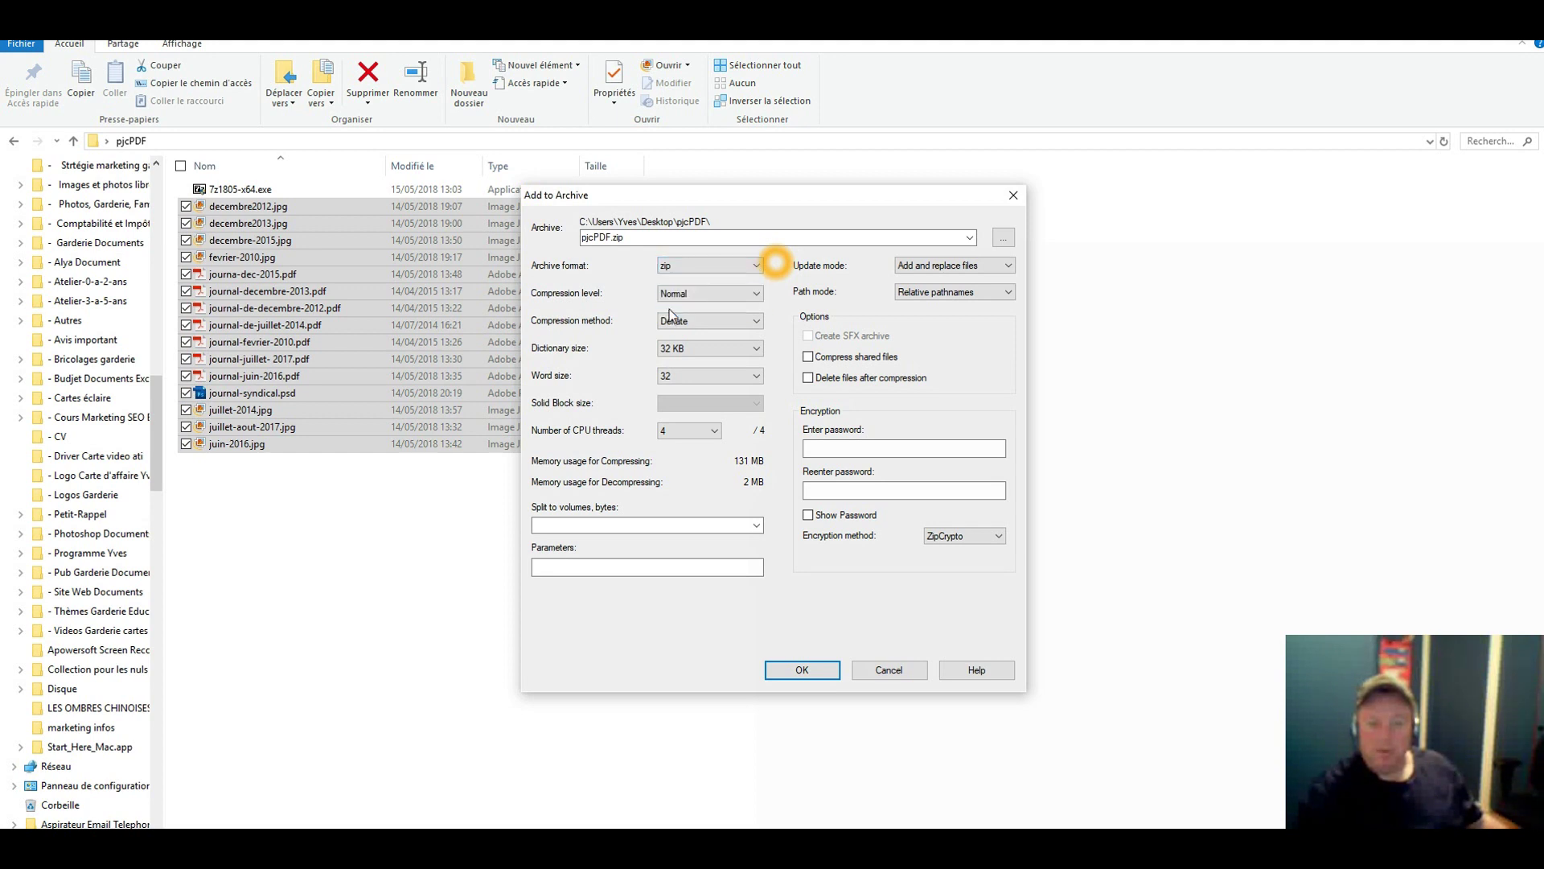
# Step: Name the archive PHOTOS.ZIP and create it
pyautogui.doubleClick(640, 238)
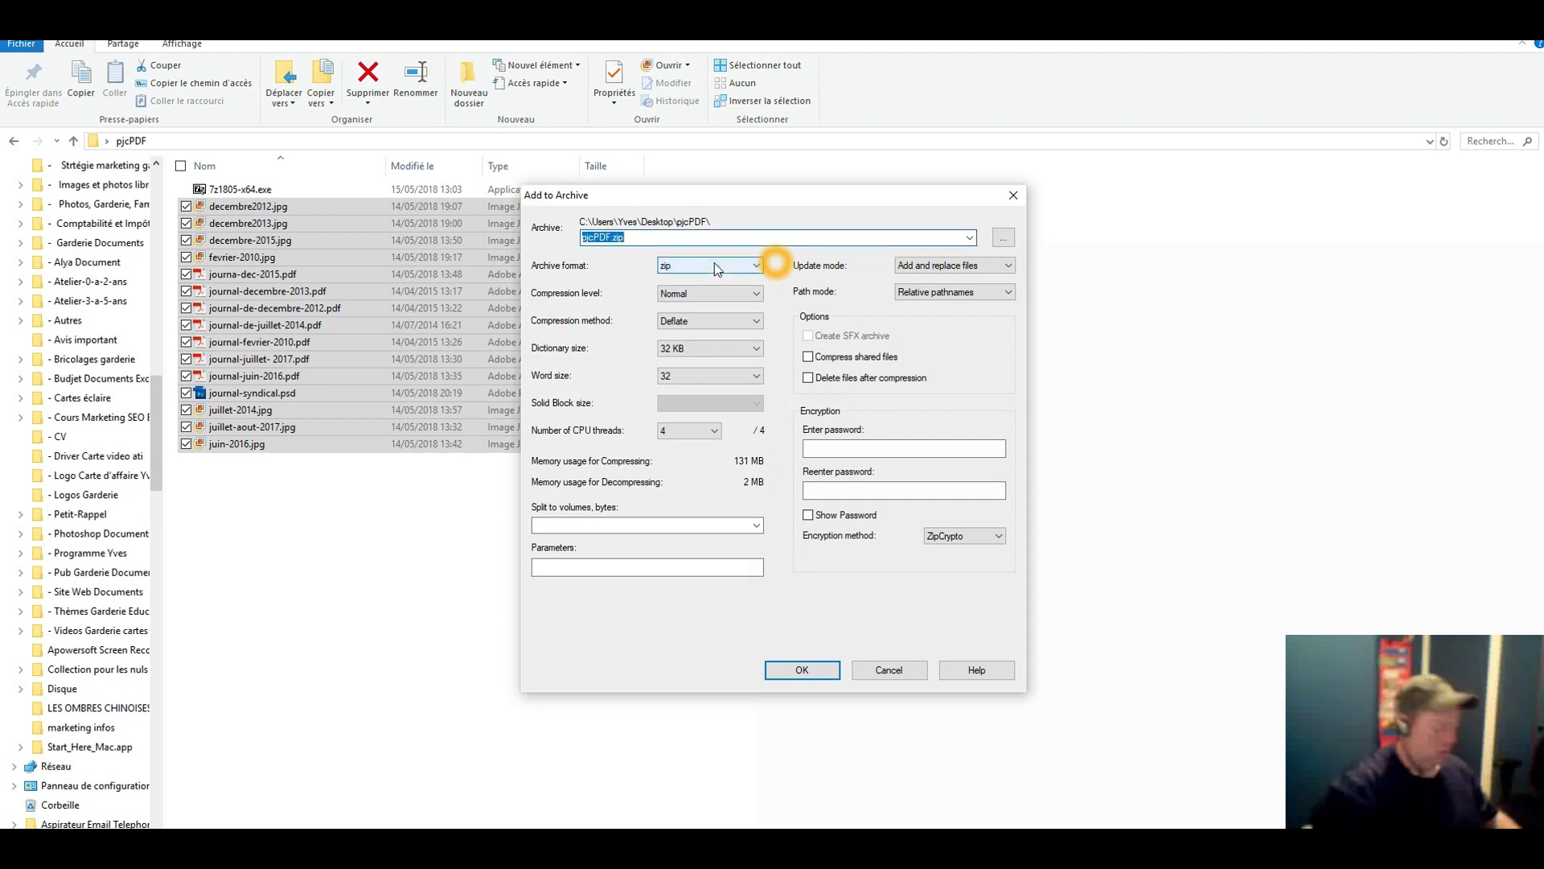
pyautogui.write('P')
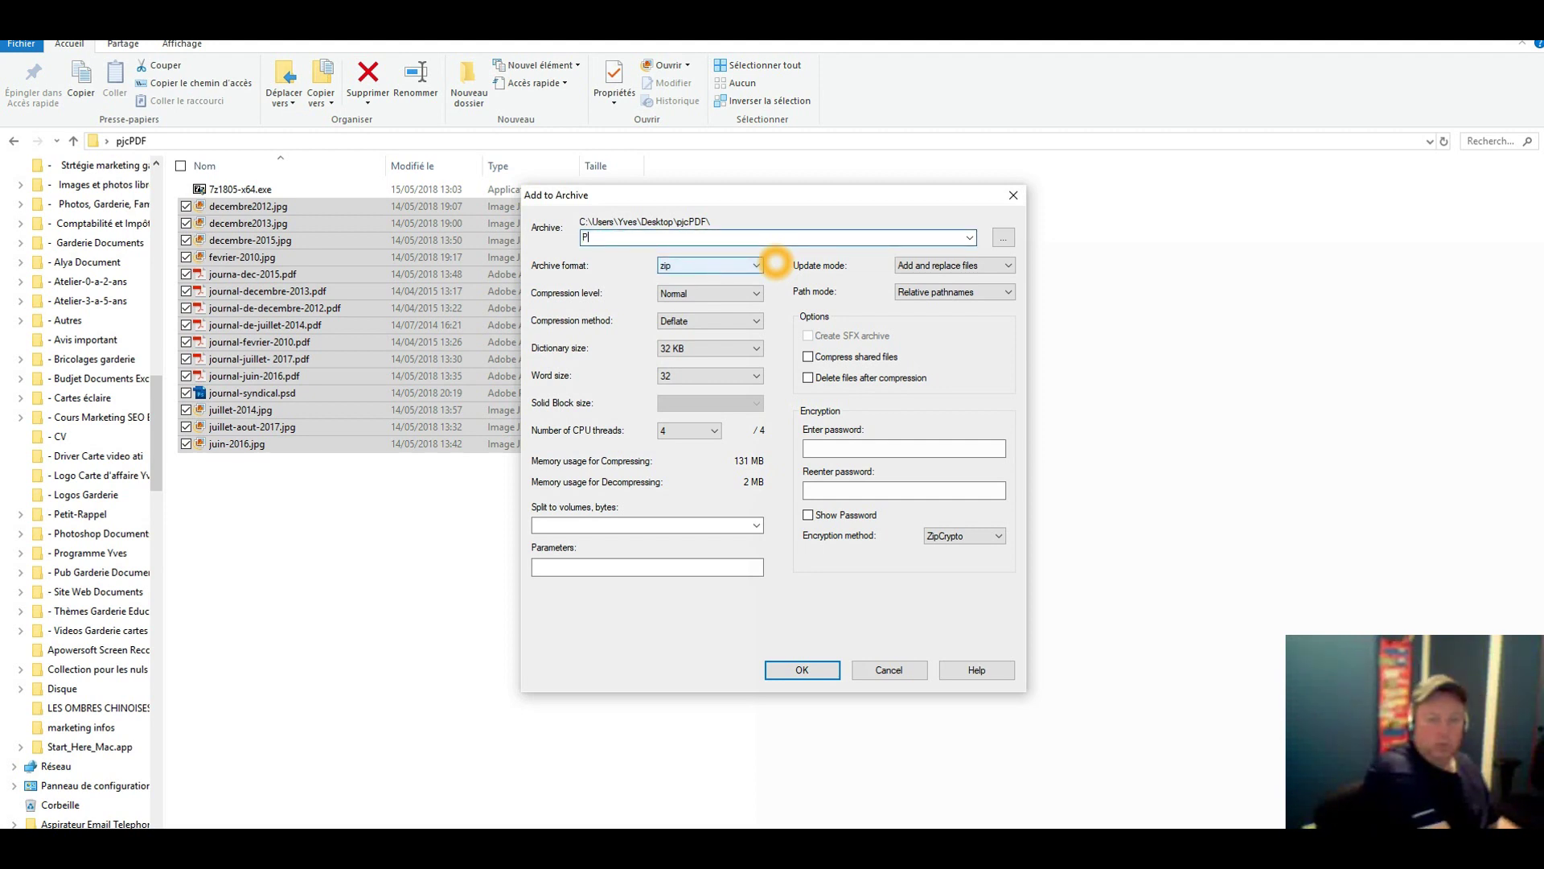
pyautogui.write('HOTOS')
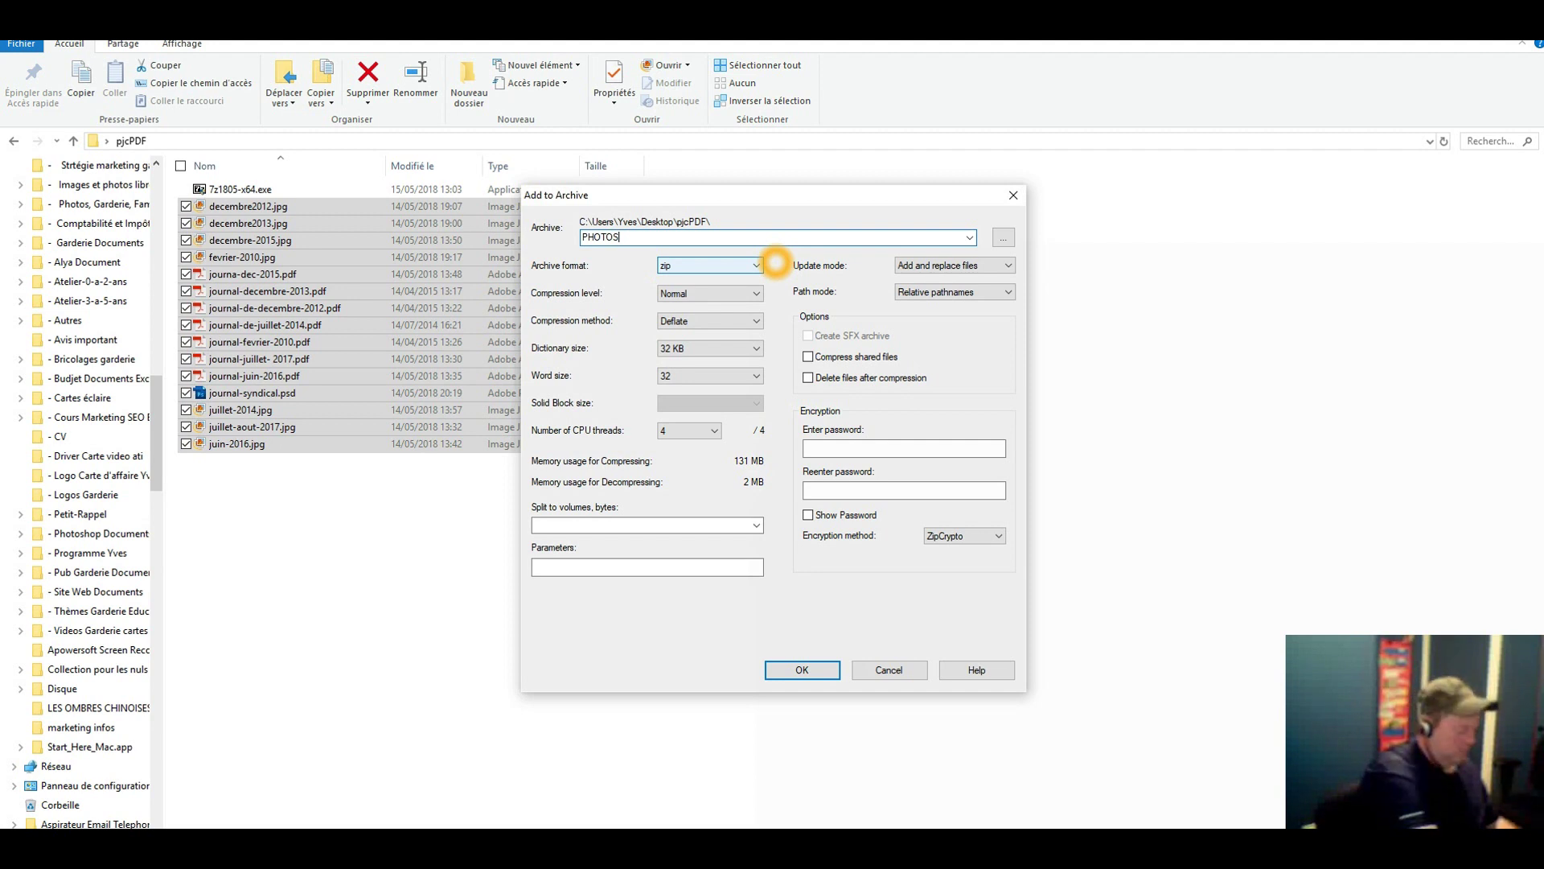
pyautogui.write('.ZIP')
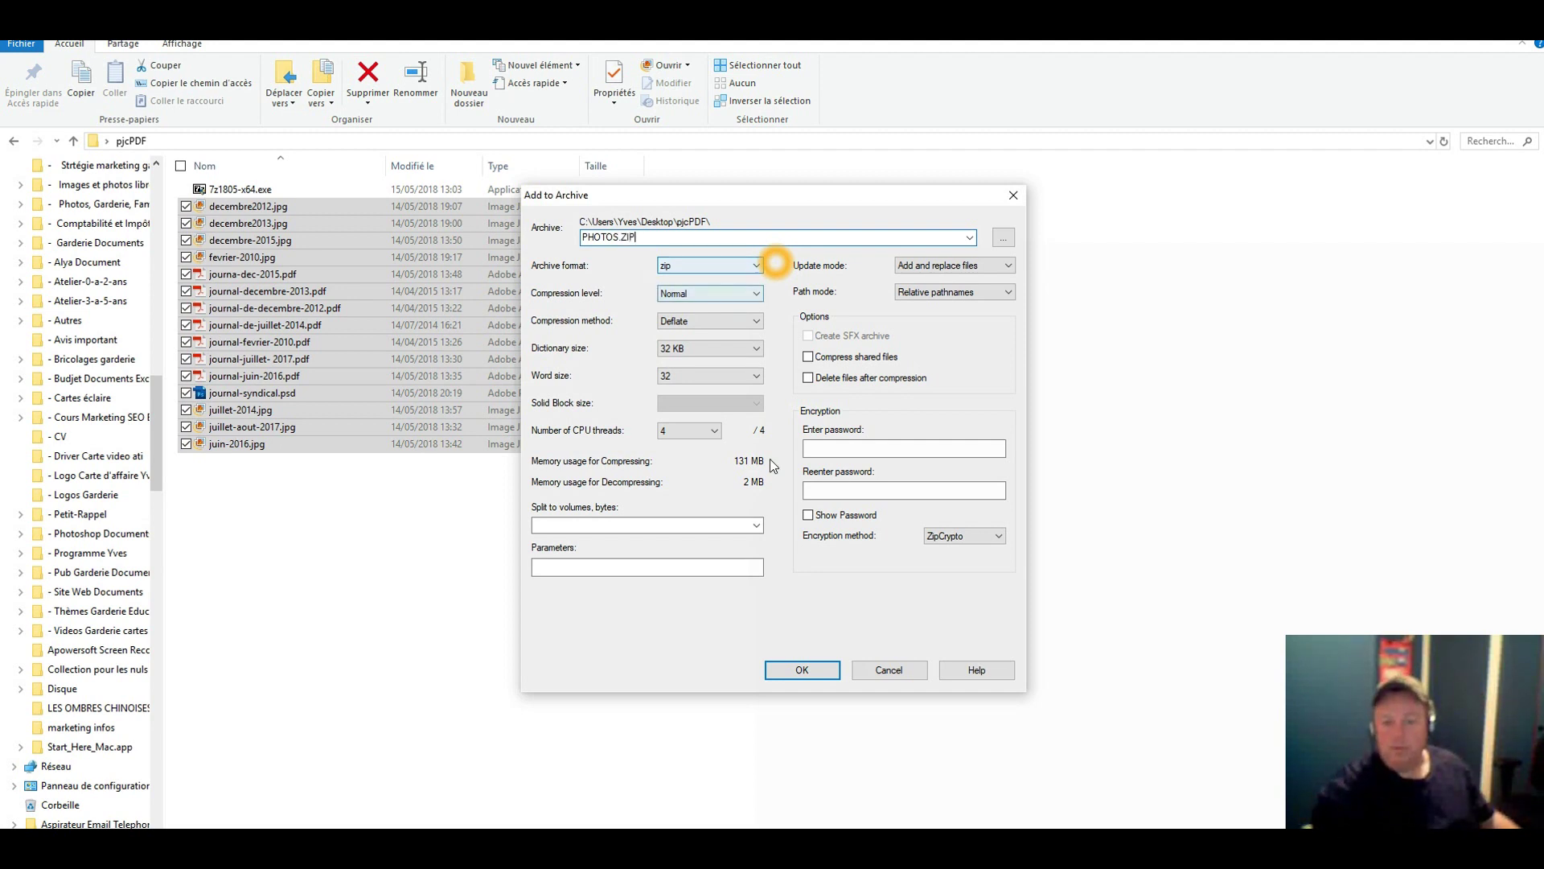
pyautogui.click(802, 670)
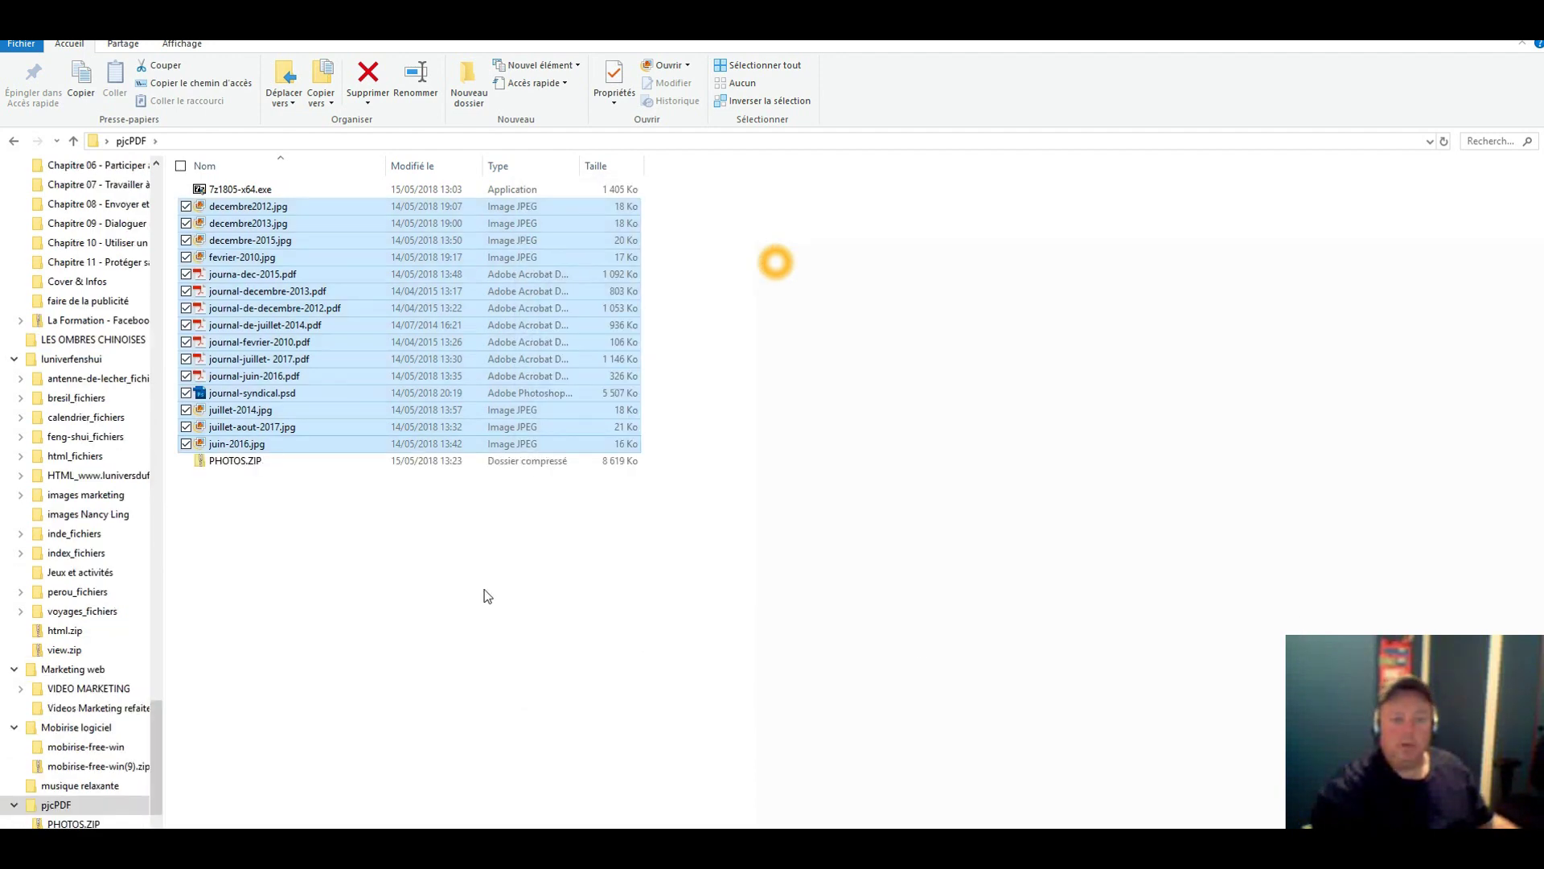
# Step: Extract PHOTOS.ZIP with 7-Zip into its own PHOTOS folder and open that folder
pyautogui.click(243, 483)
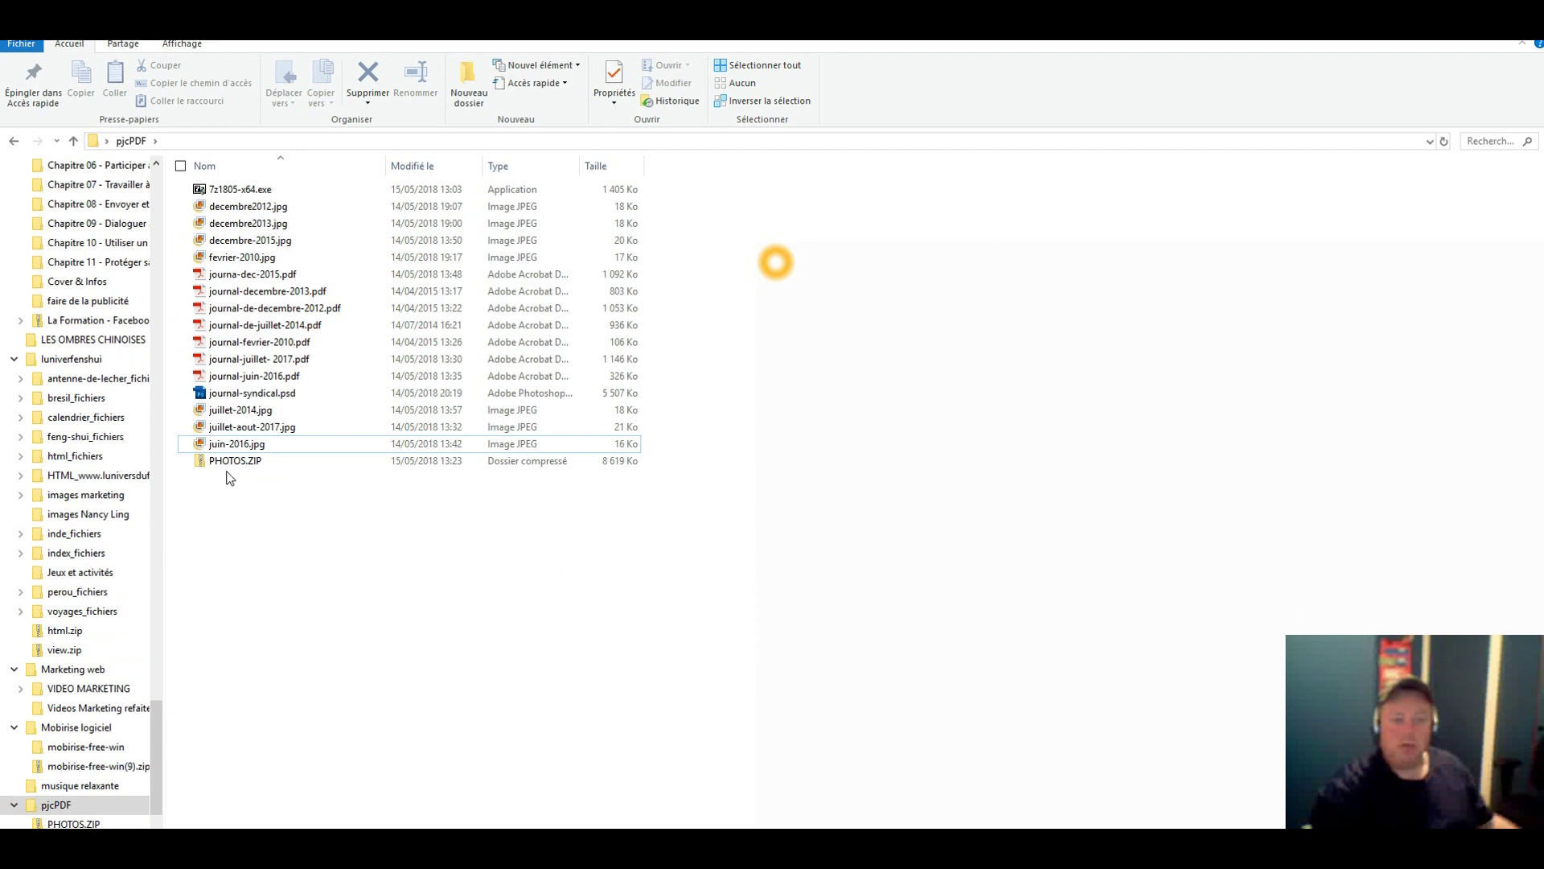
pyautogui.click(226, 465)
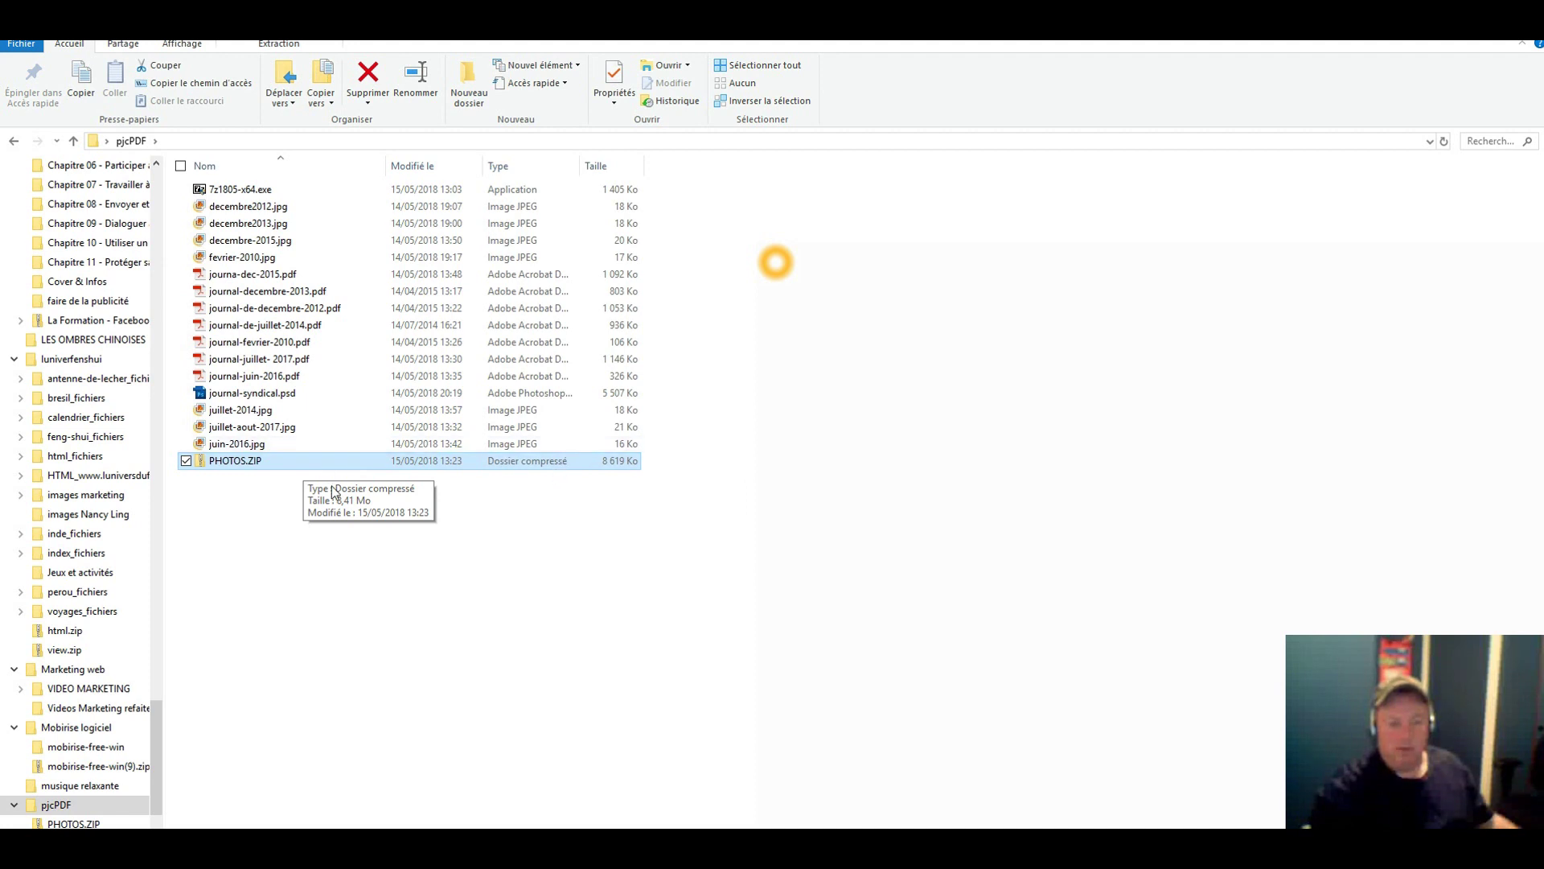
pyautogui.rightClick(280, 464)
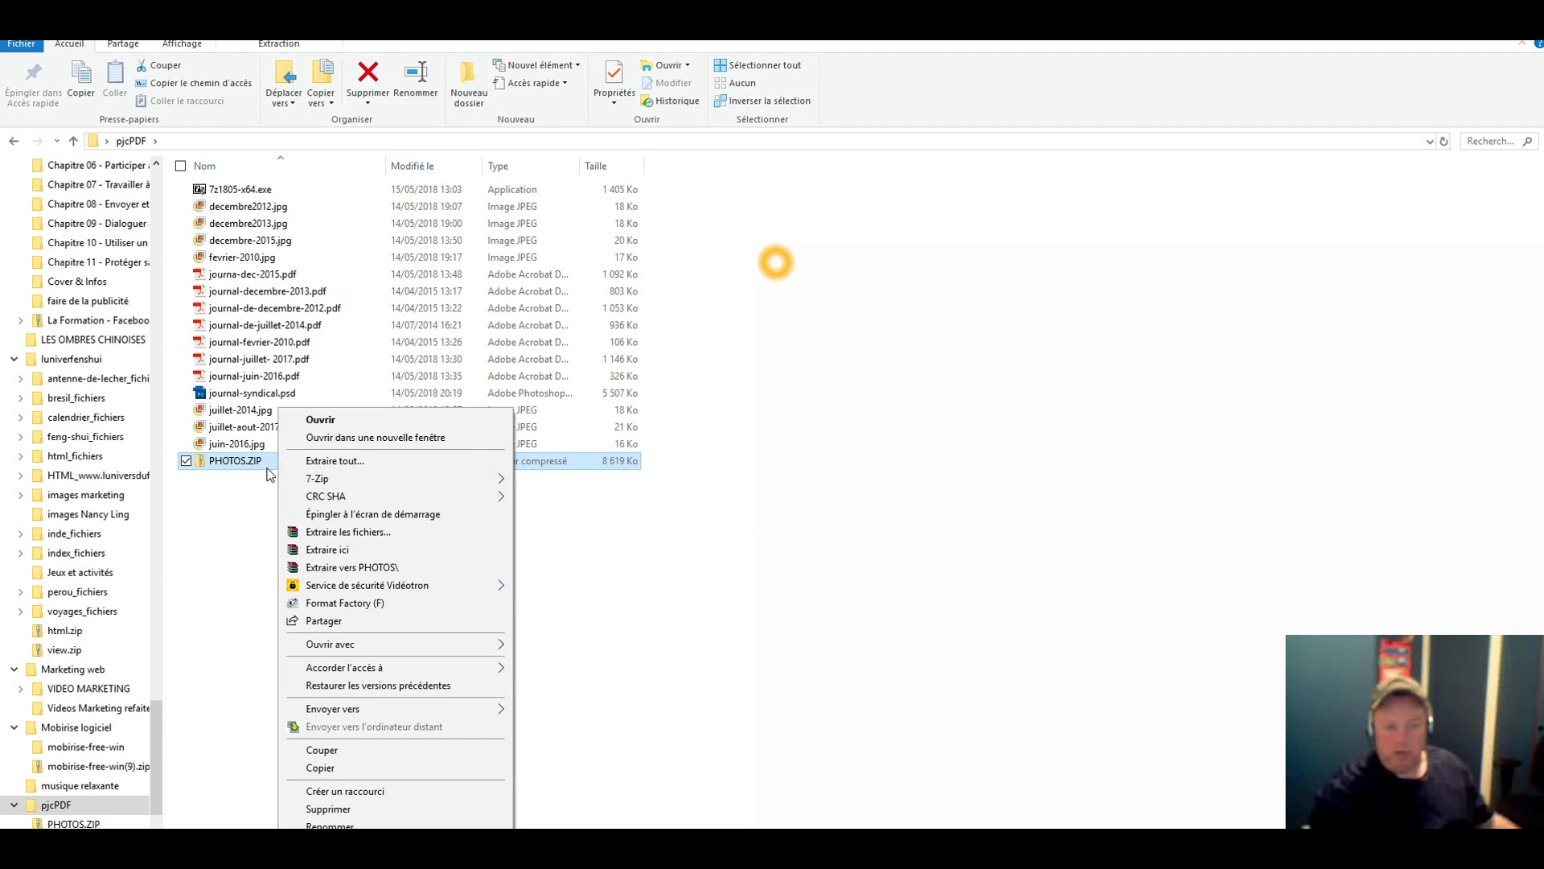
pyautogui.moveTo(339, 480)
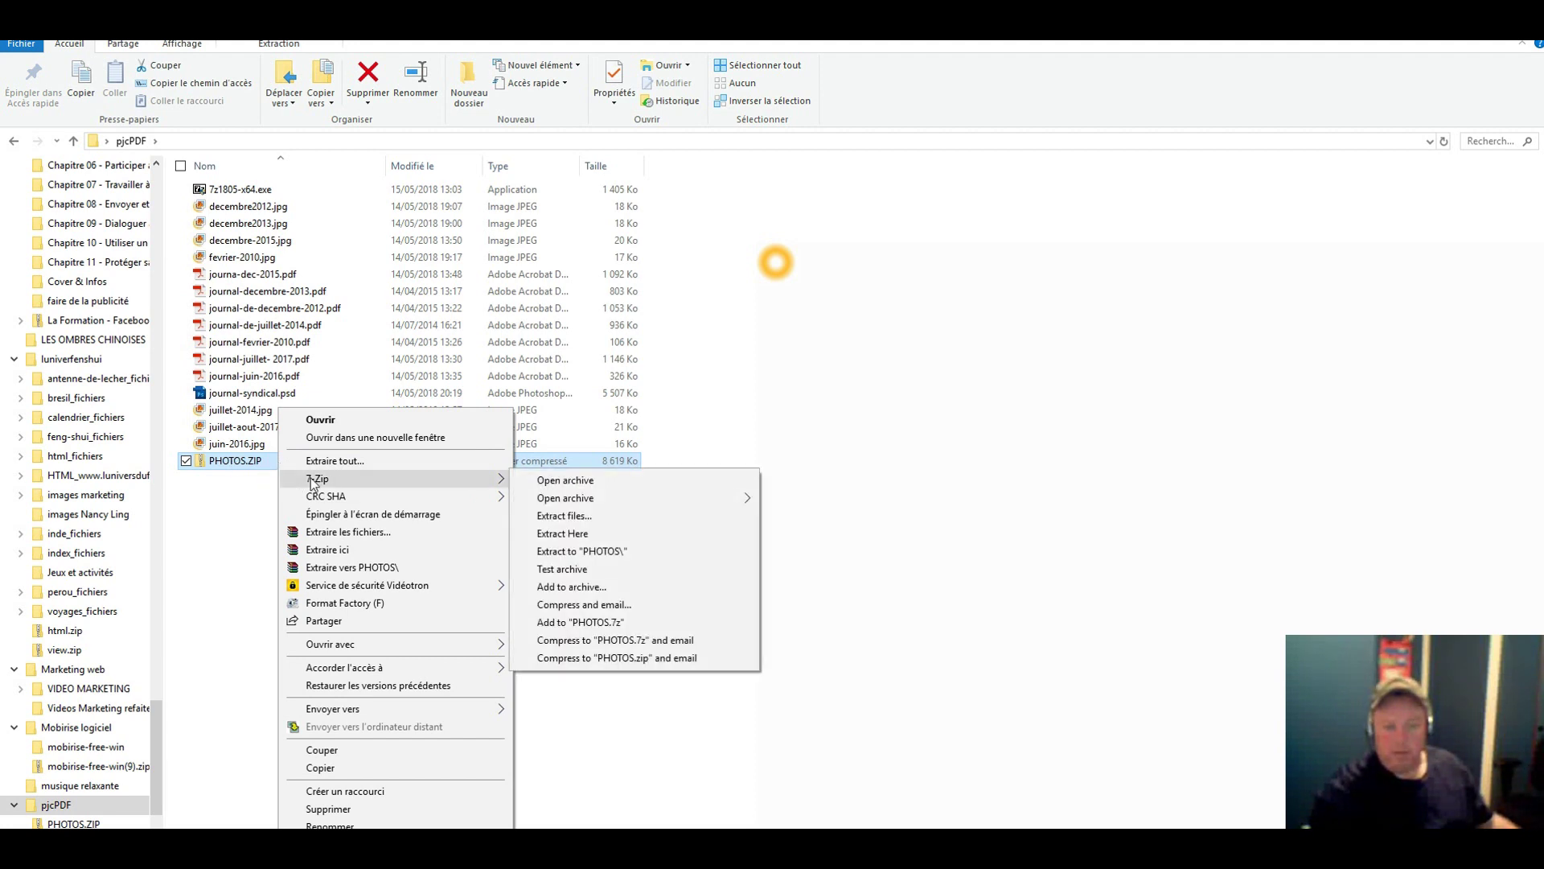
pyautogui.click(581, 552)
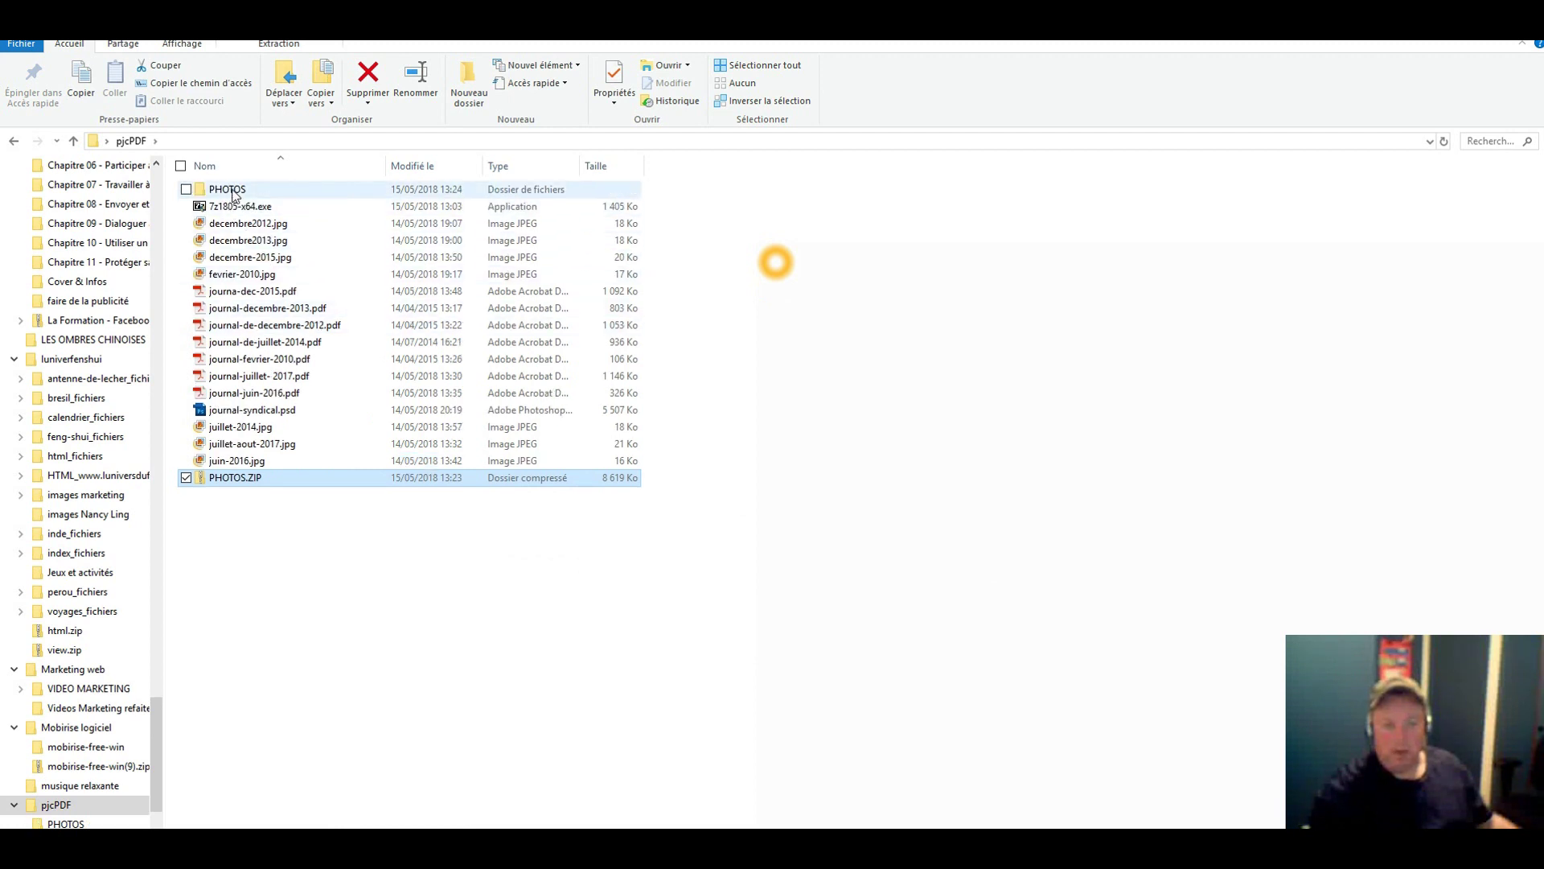
pyautogui.click(233, 193)
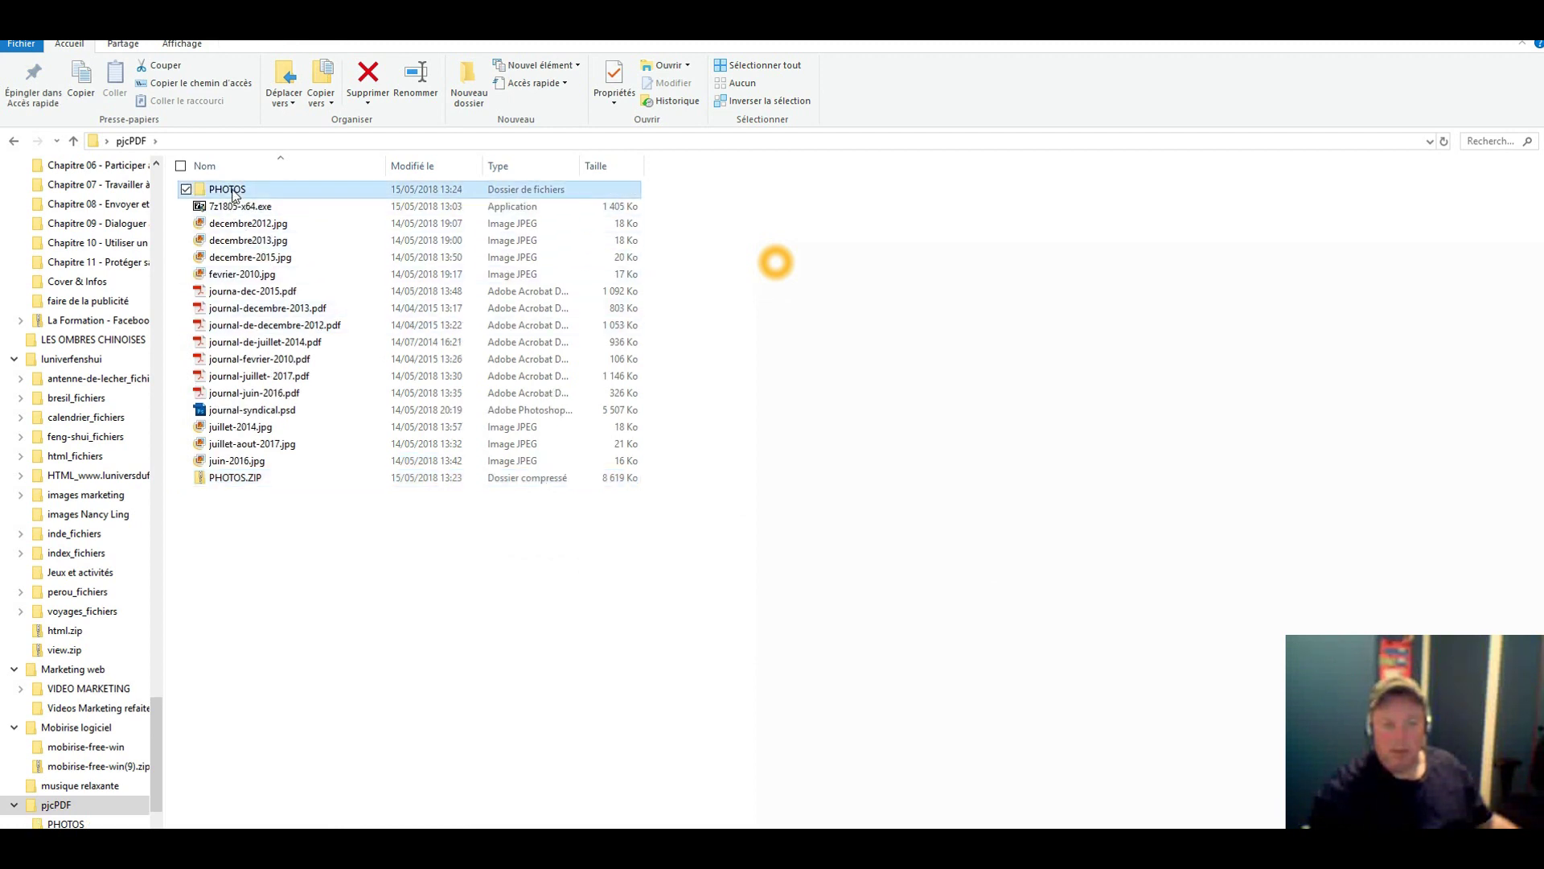
pyautogui.doubleClick(216, 190)
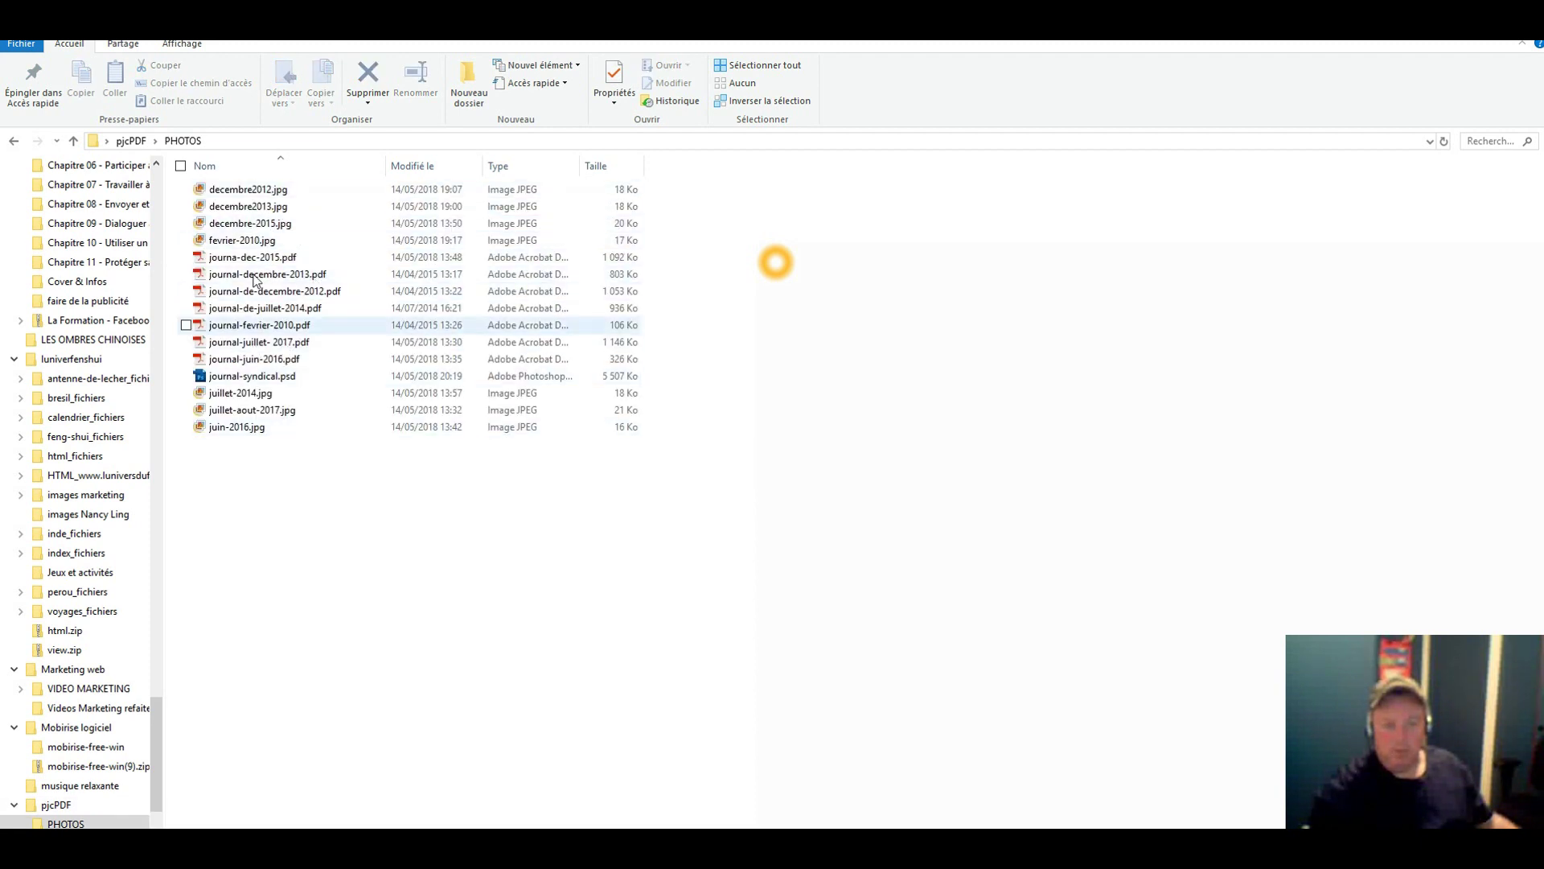